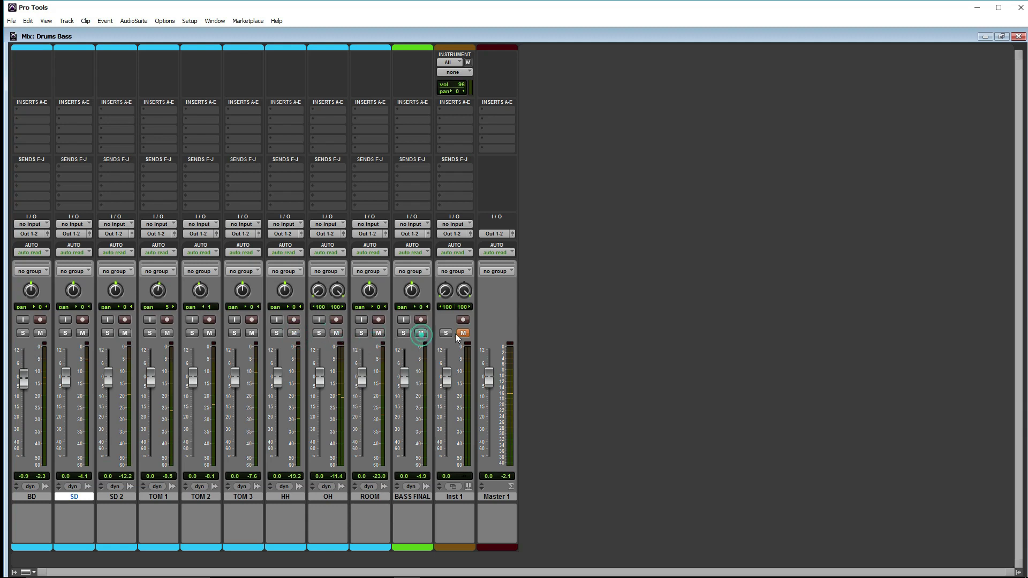
Step: Mute BASS FINAL, ROOM, OH and the other drum tracks so that BD is the only drum track left unmuted
click(421, 333)
click(378, 333)
click(319, 333)
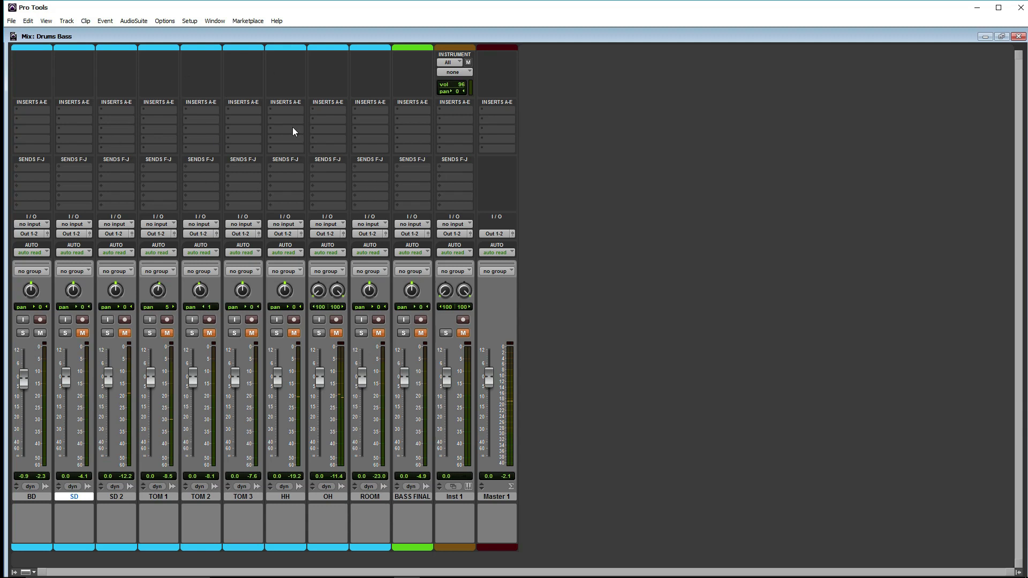
Step: Show the Inserts F-J section on the mixer channels
click(26, 573)
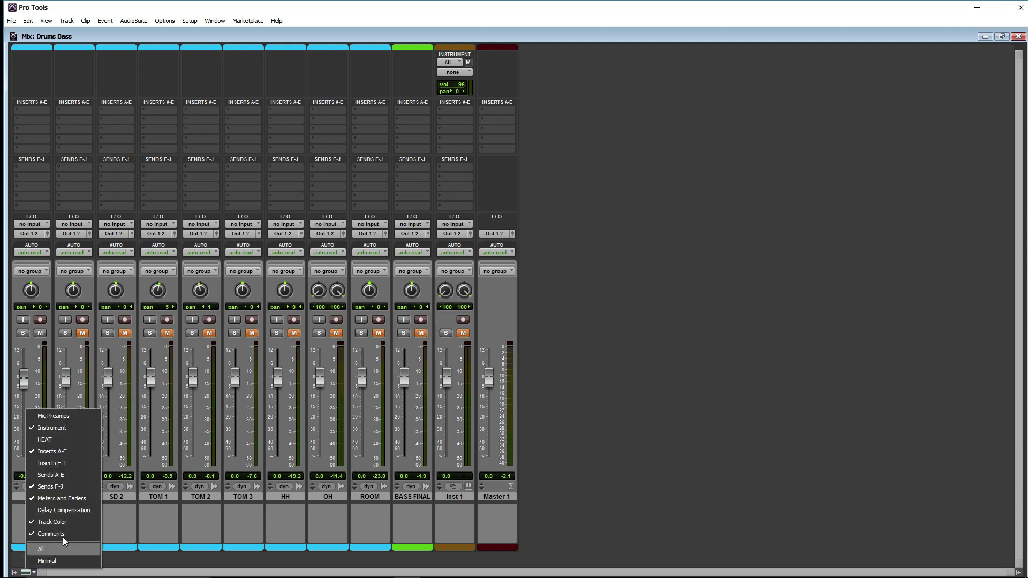
click(58, 466)
scroll(522, 257, down, 2)
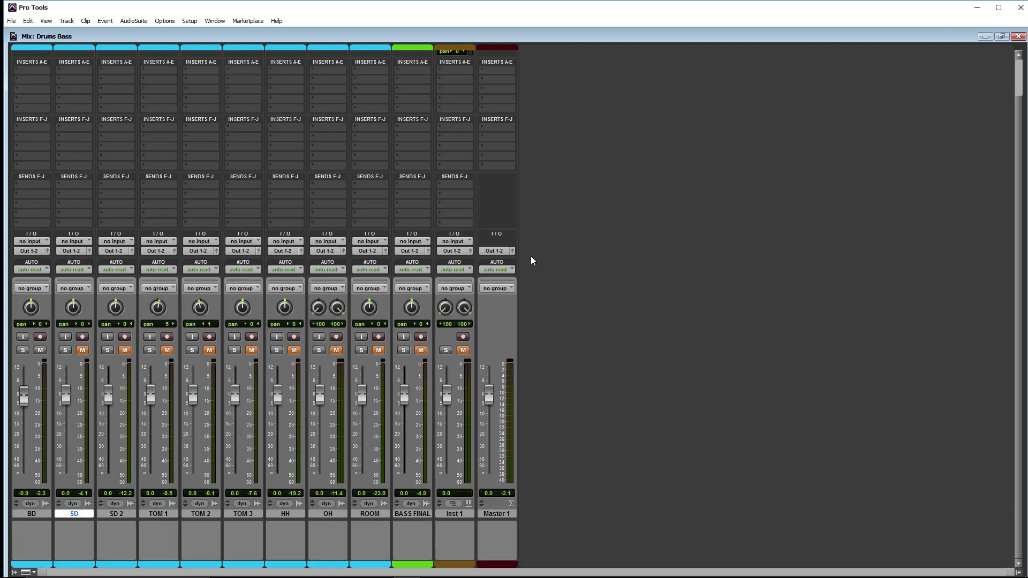
Step: Hide the Comments section of the mixer channels and show it again
click(26, 573)
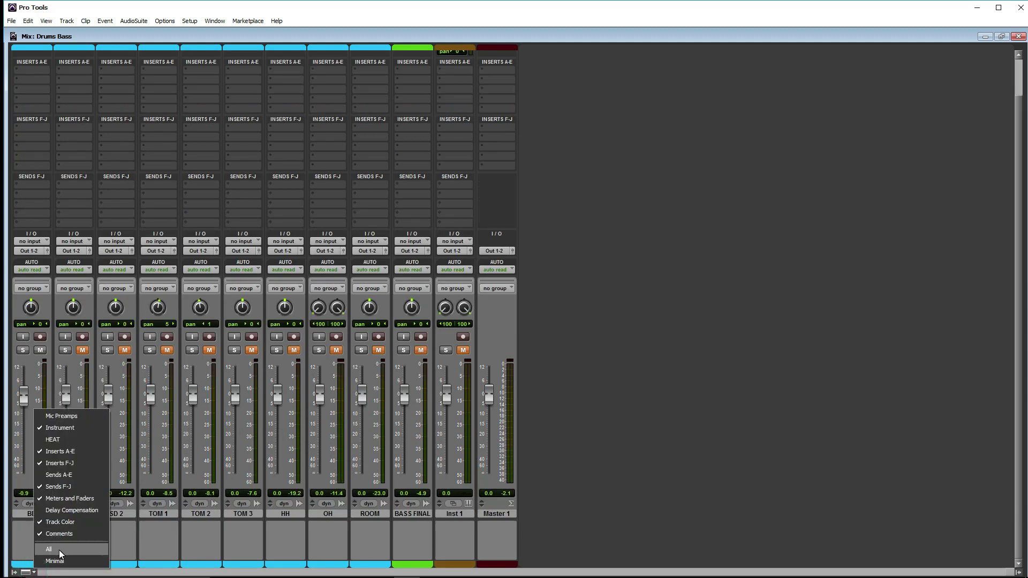
click(97, 533)
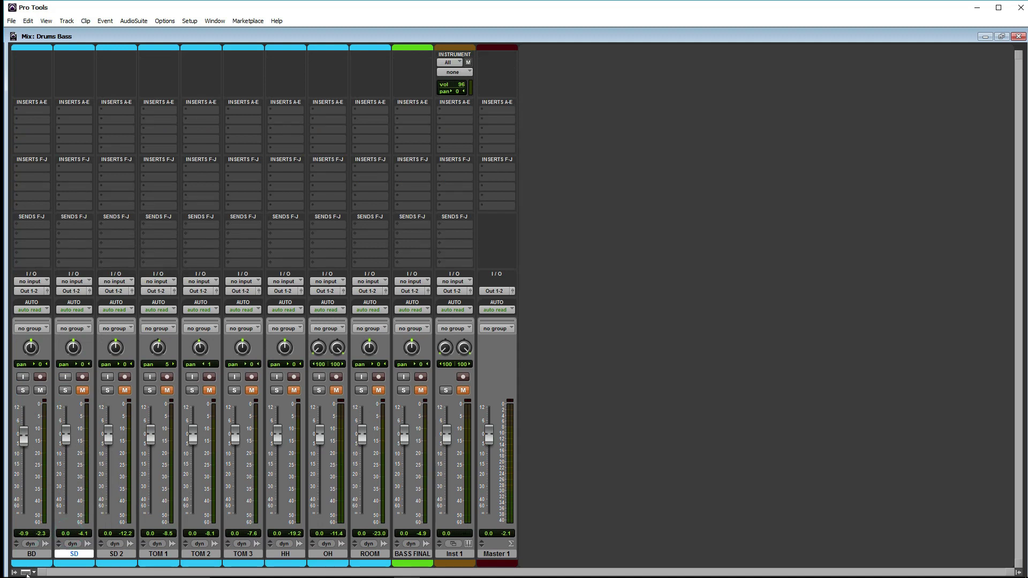
click(25, 573)
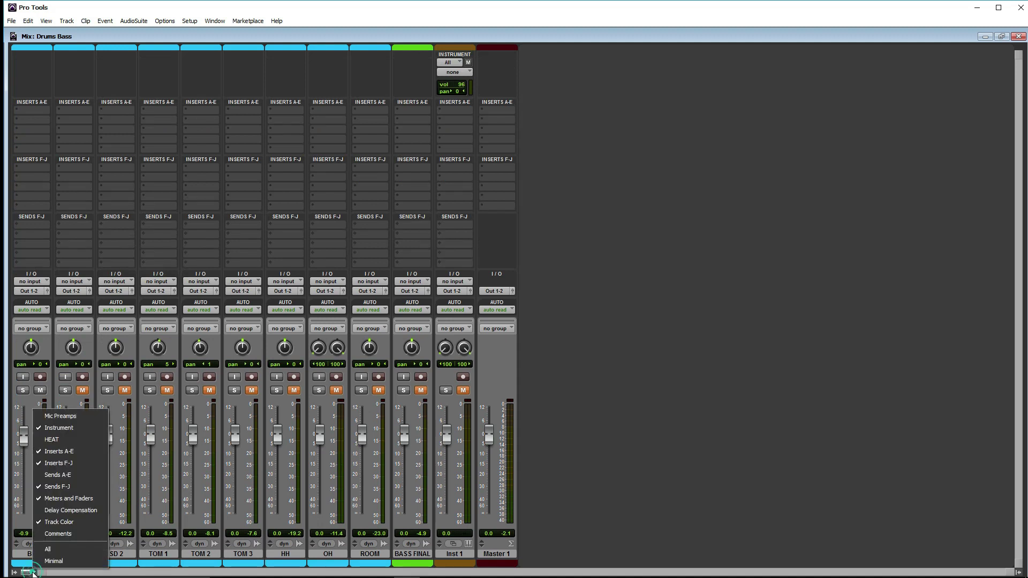
click(67, 535)
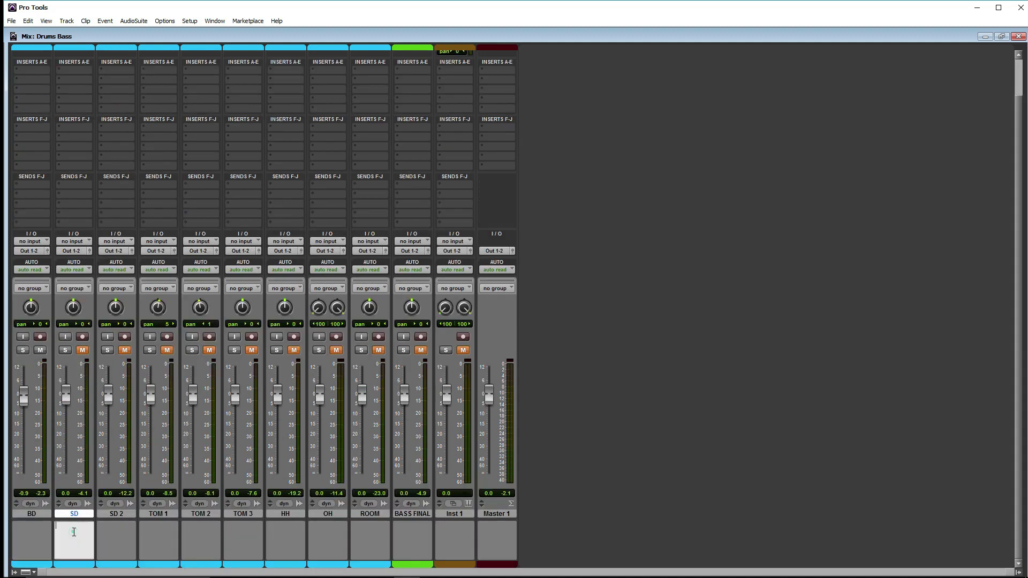
Step: Open the comment fields of the TOM 2, TOM 3, OH and ROOM tracks without entering text
click(208, 526)
click(242, 529)
click(328, 530)
click(367, 531)
Step: Display all mixer sections, then reduce the mixer to the Minimal view
click(28, 572)
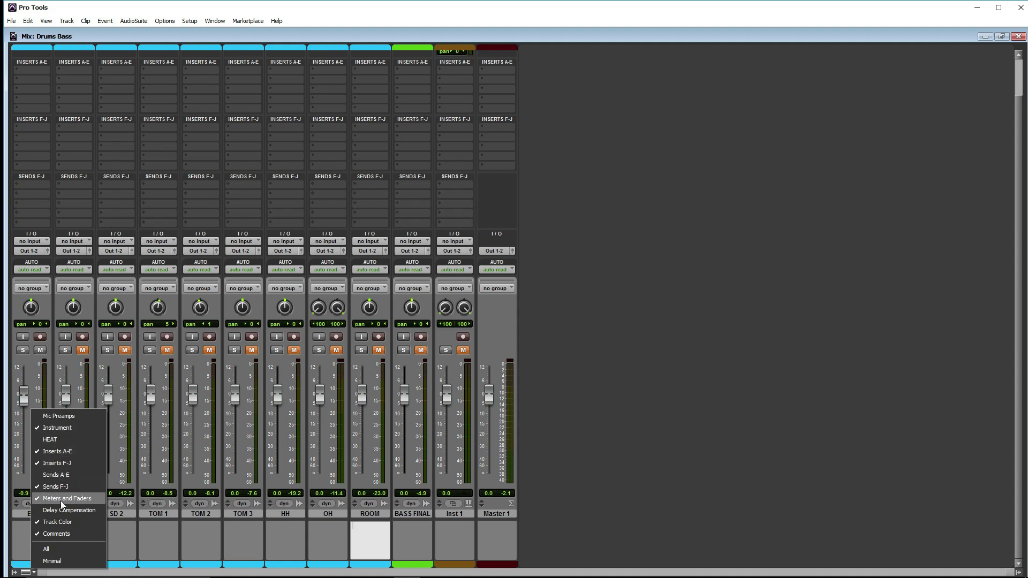
click(55, 547)
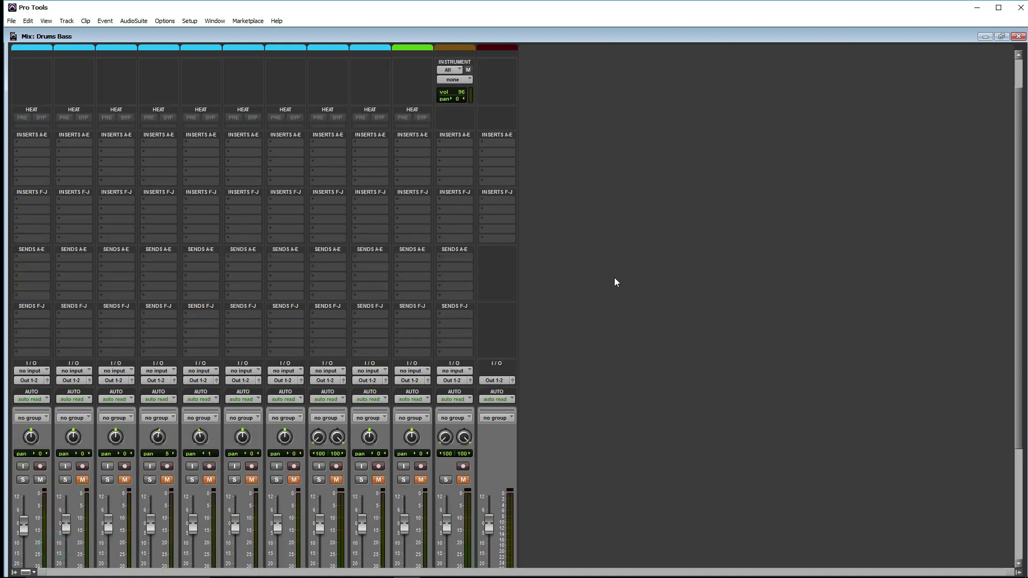
scroll(611, 281, down, 5)
click(33, 572)
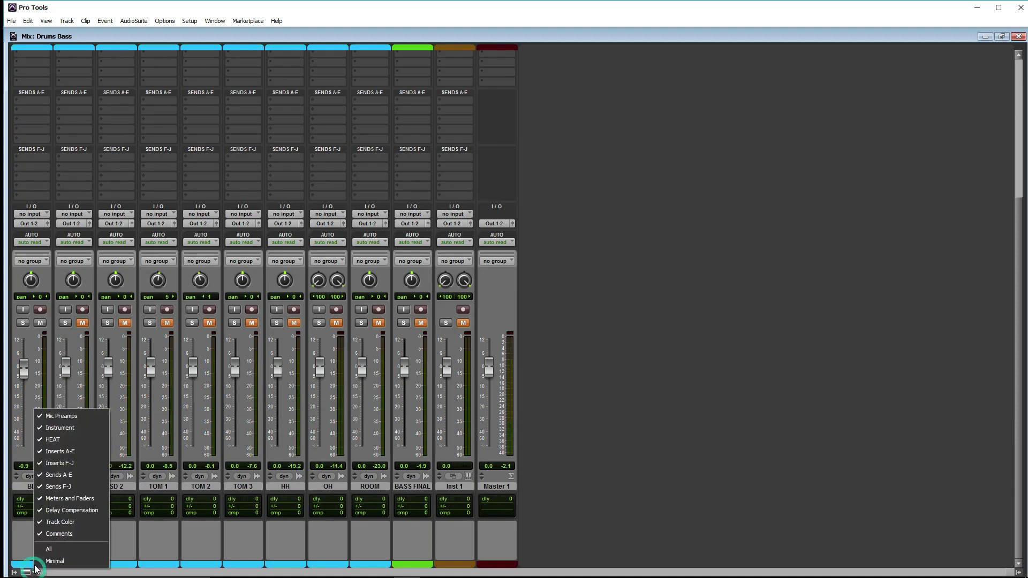
click(54, 559)
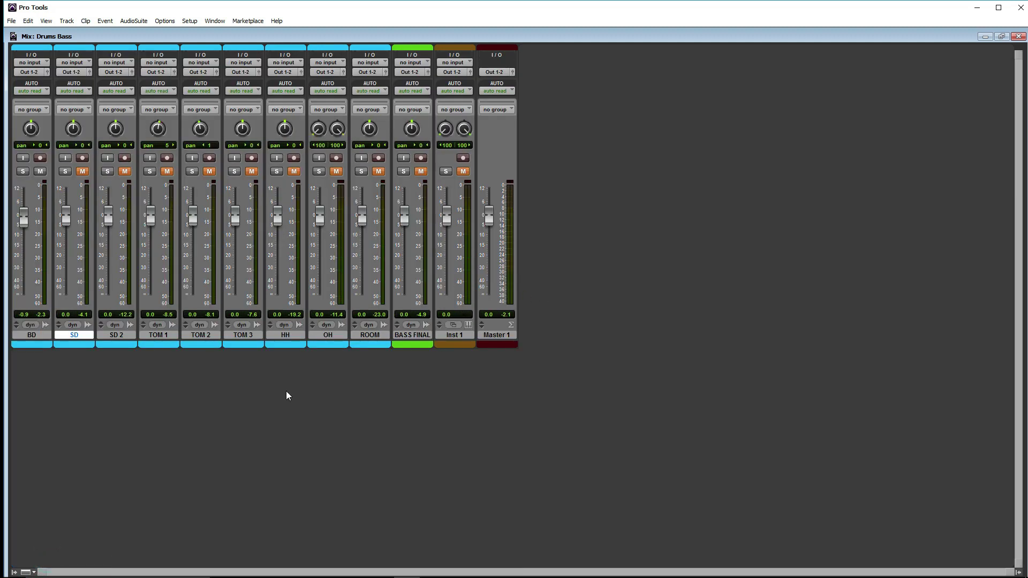
Step: Display all mixer sections again and look through the full channel strips
click(33, 572)
click(53, 549)
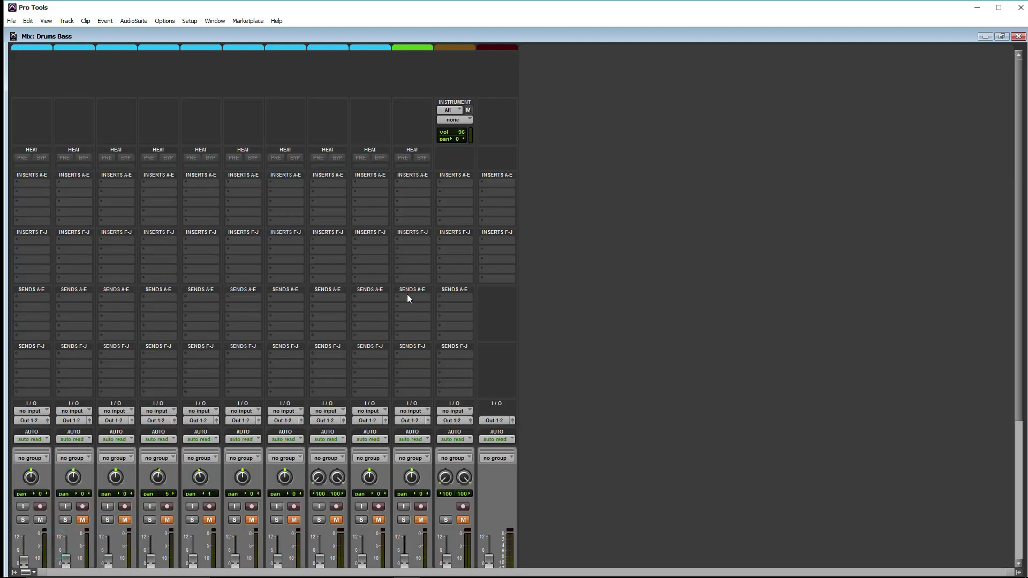
scroll(612, 333, down, 2)
scroll(615, 330, down, 5)
scroll(615, 330, up, 8)
scroll(614, 330, down, 2)
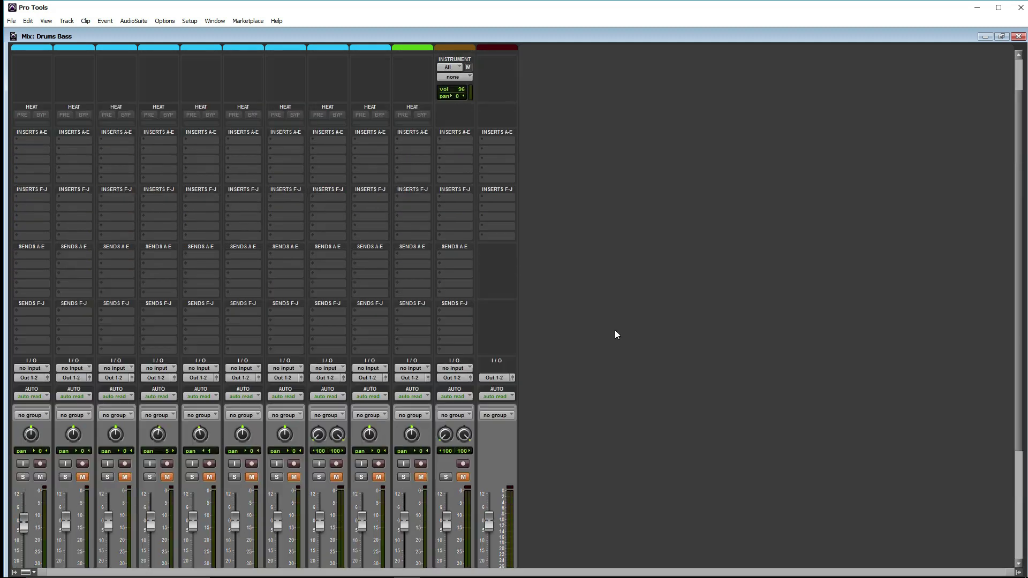
scroll(615, 329, up, 2)
Step: Browse the EQ plug-ins offered for the first insert slot of the BD track
click(32, 184)
mouse_move(59, 202)
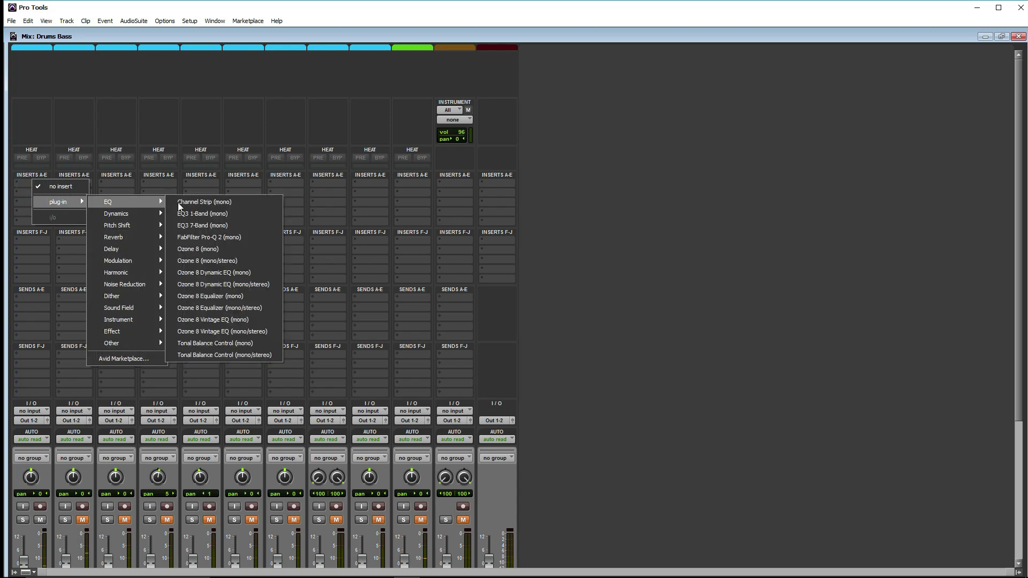
click(267, 214)
Step: Solo the BD track briefly during playback, then clear the solo
scroll(222, 265, down, 3)
scroll(222, 266, down, 2)
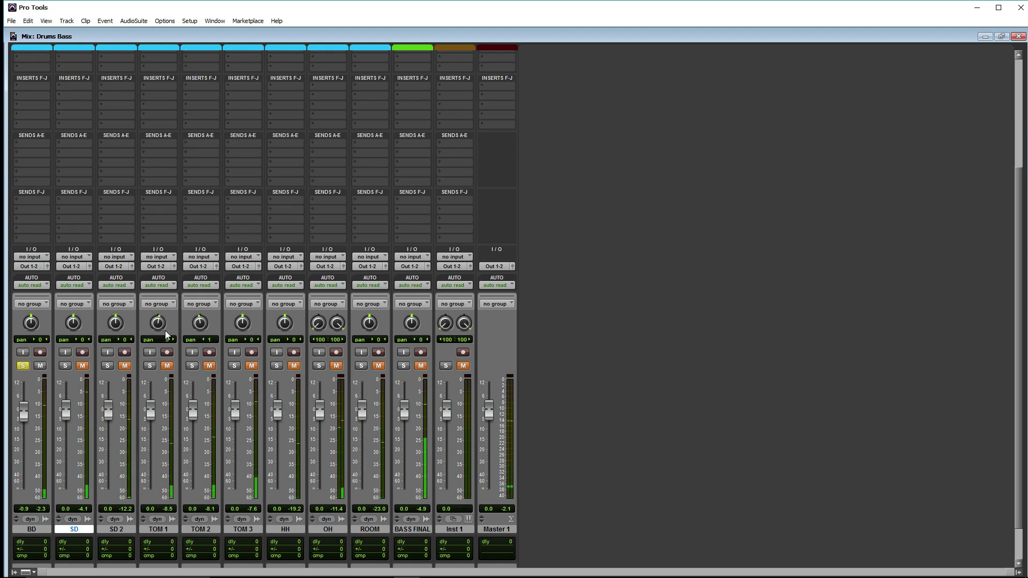
click(22, 366)
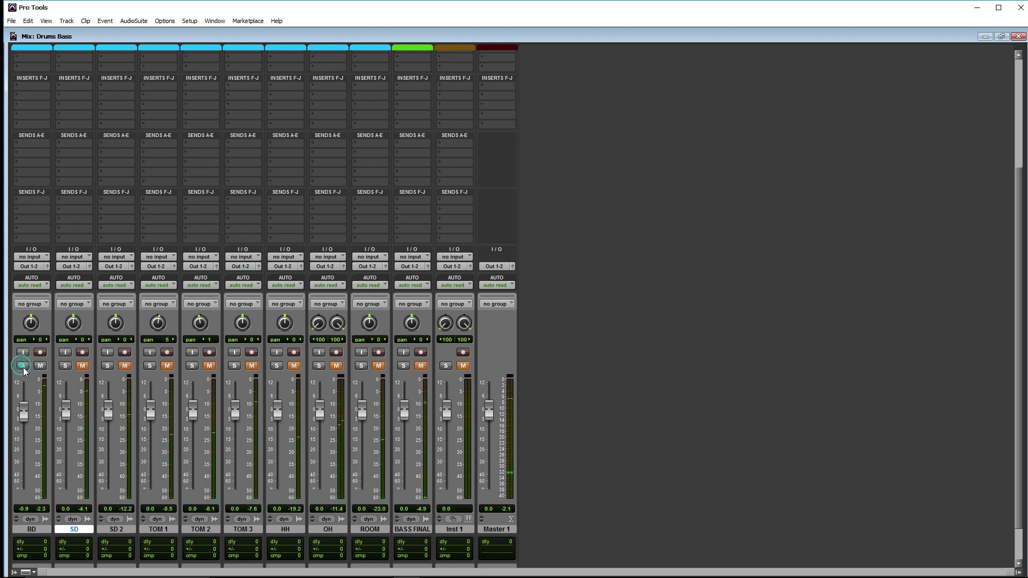
Step: Try out the BD track's fader and pan, and set its volume to +1.6 dB
drag(24, 414, 24, 449)
mouse_move(30, 323)
mouse_down()
mouse_move(23, 347)
mouse_move(34, 314)
mouse_up()
click(25, 408)
drag(25, 408, 29, 412)
click(28, 411)
Step: Pan the BD track hard left to 100, then return its pan to centre
drag(27, 337, 28, 359)
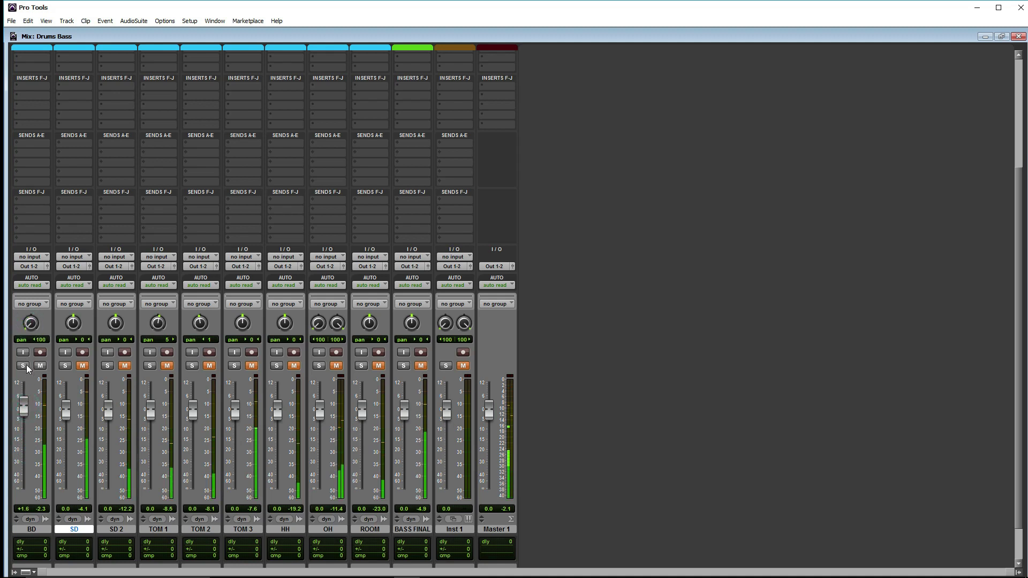
click(32, 324)
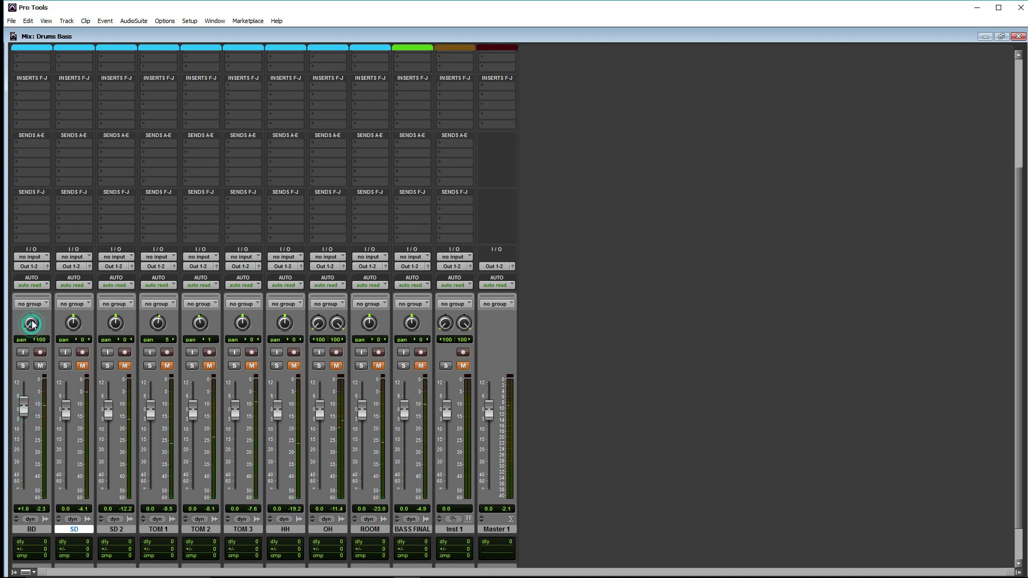
click(34, 326)
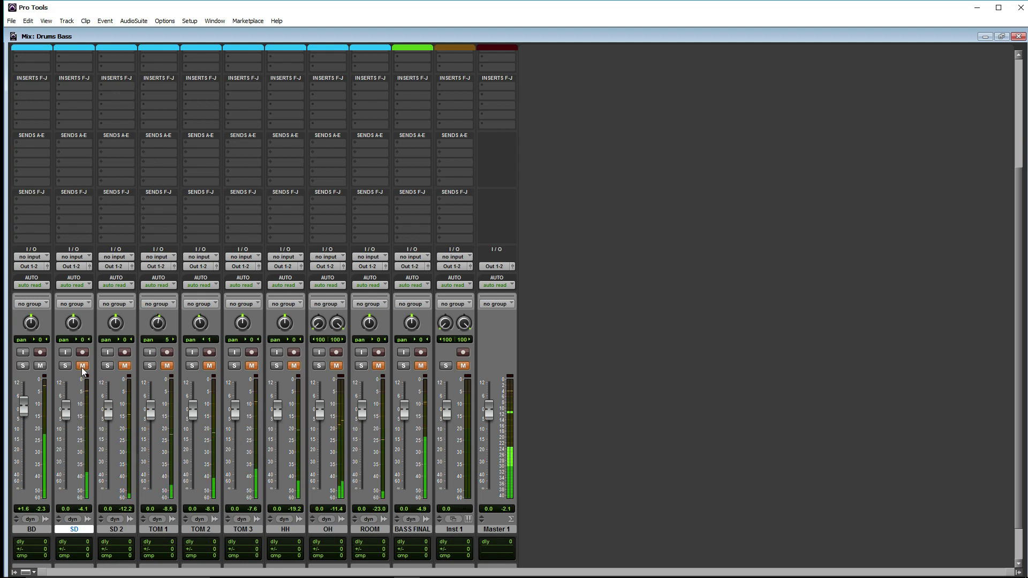
Step: Unmute both snare tracks, setting SD to -2.0 dB and SD 2 to -2.2 dB
drag(67, 413, 71, 411)
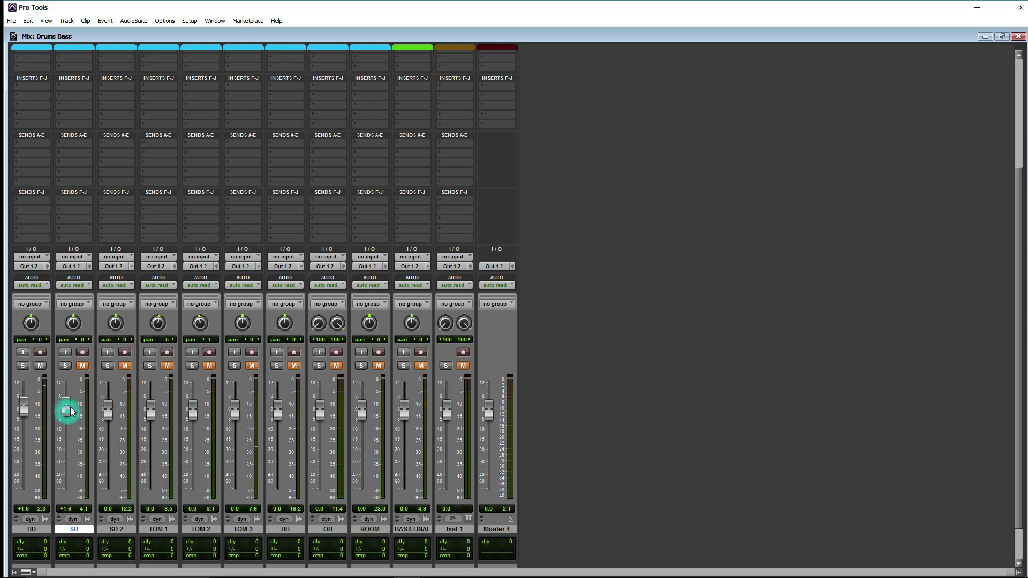
drag(68, 426, 66, 414)
click(85, 368)
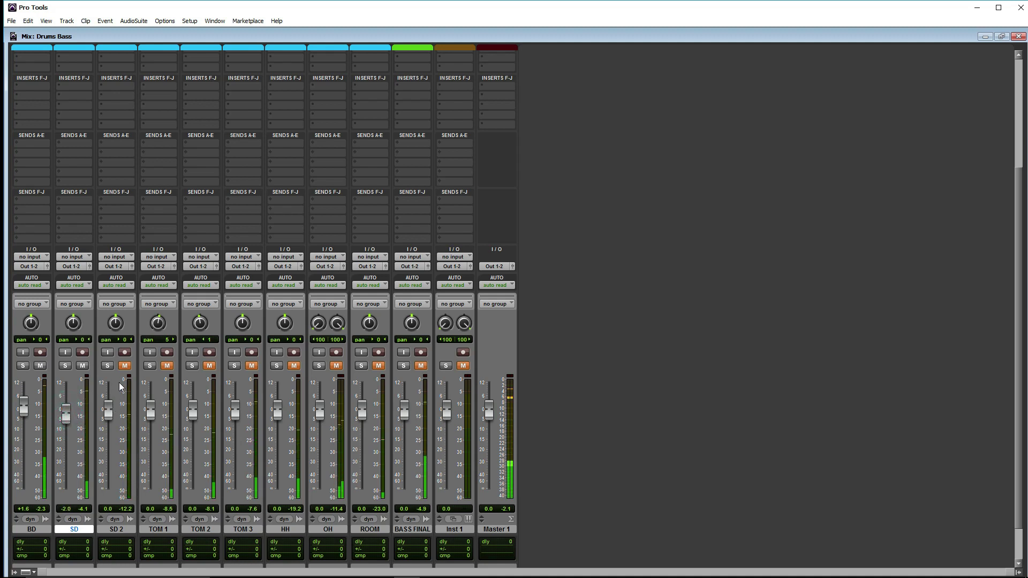
click(124, 365)
drag(108, 408, 111, 413)
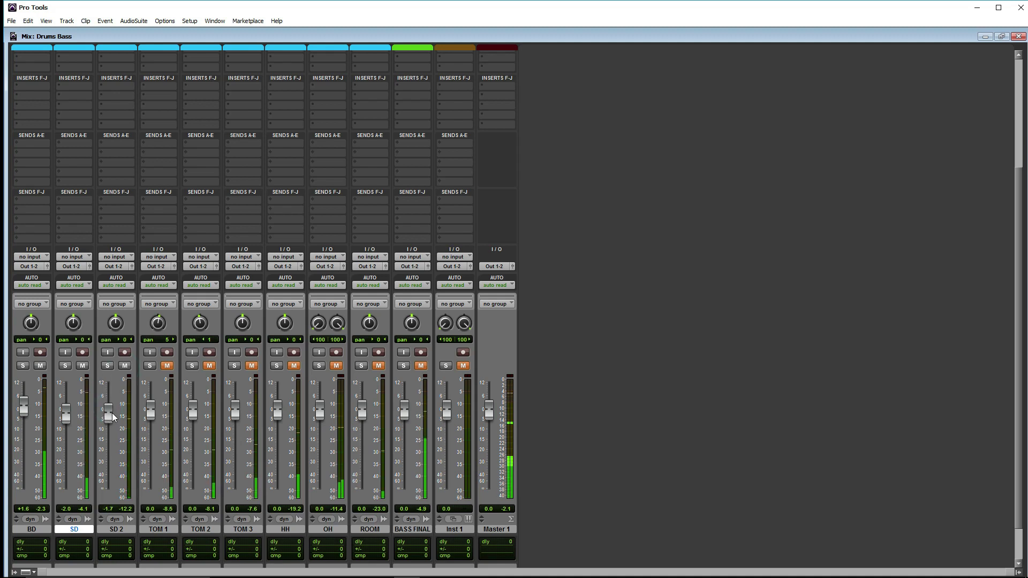
Step: Unmute TOM 1 and pan it left to 39
click(167, 367)
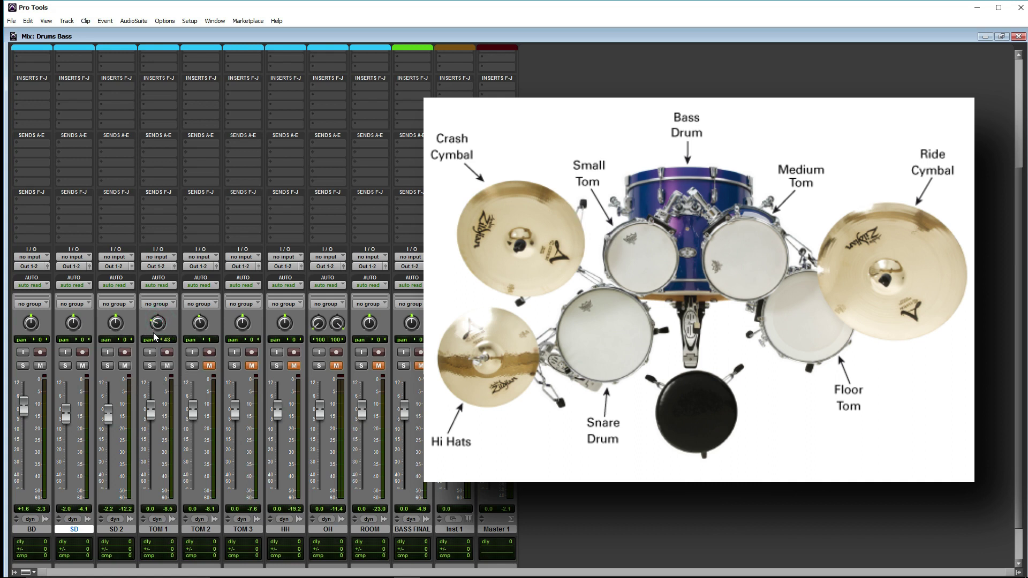
drag(157, 325, 157, 320)
Step: Switch to the Edit window, select a section with tom hits on TOM 1 and TOM 2, and zoom in on it
key(ctrl+equal)
scroll(557, 349, up, 3)
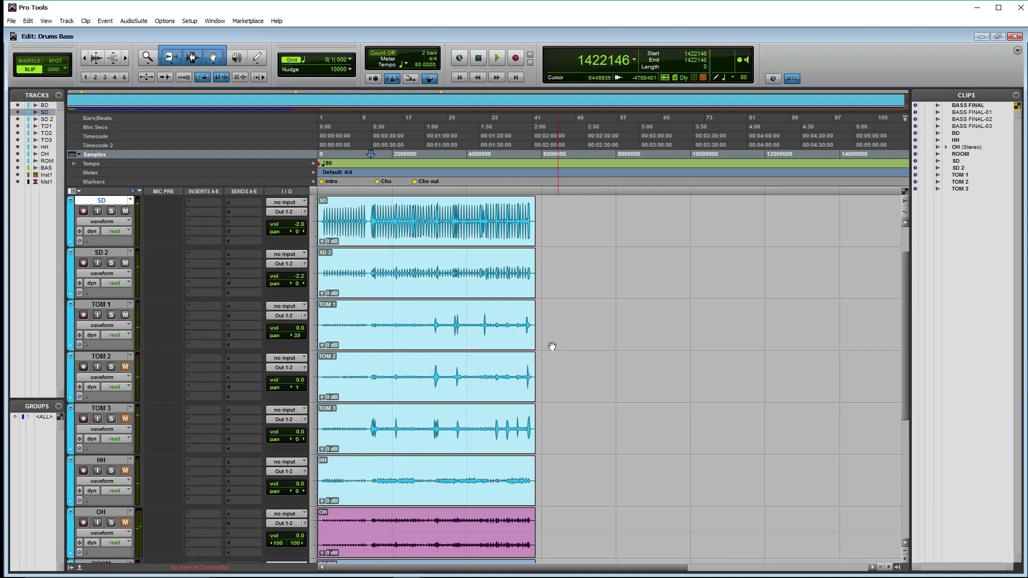
drag(434, 322, 468, 369)
key(ctrl+bracketright)
key(ctrl+bracketright)
key(ctrl+bracketright)
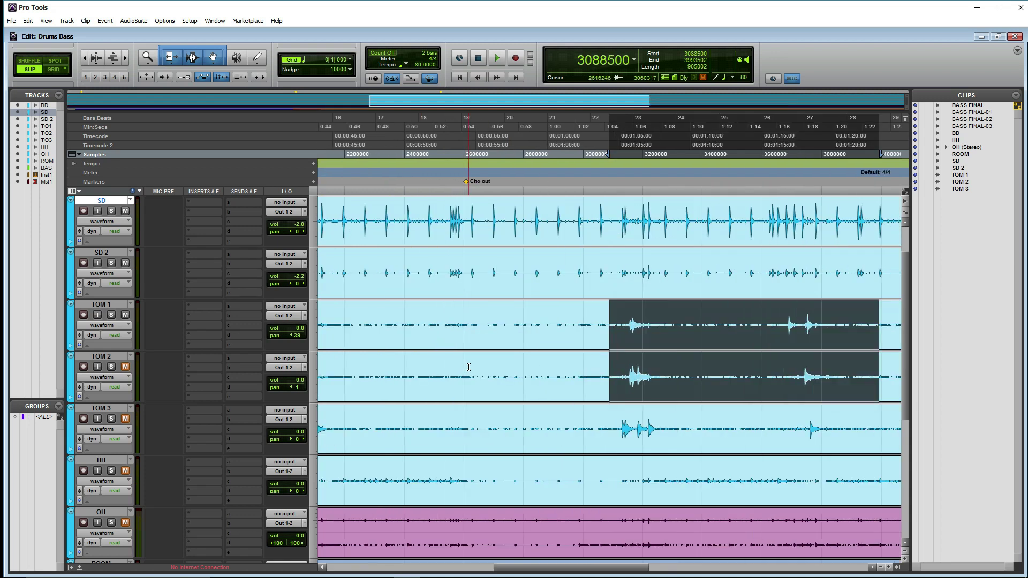
Step: Select the tom fill around bar 27 across TOM 1, TOM 2 and TOM 3 and play it
drag(624, 325, 689, 327)
drag(785, 324, 862, 428)
key(space)
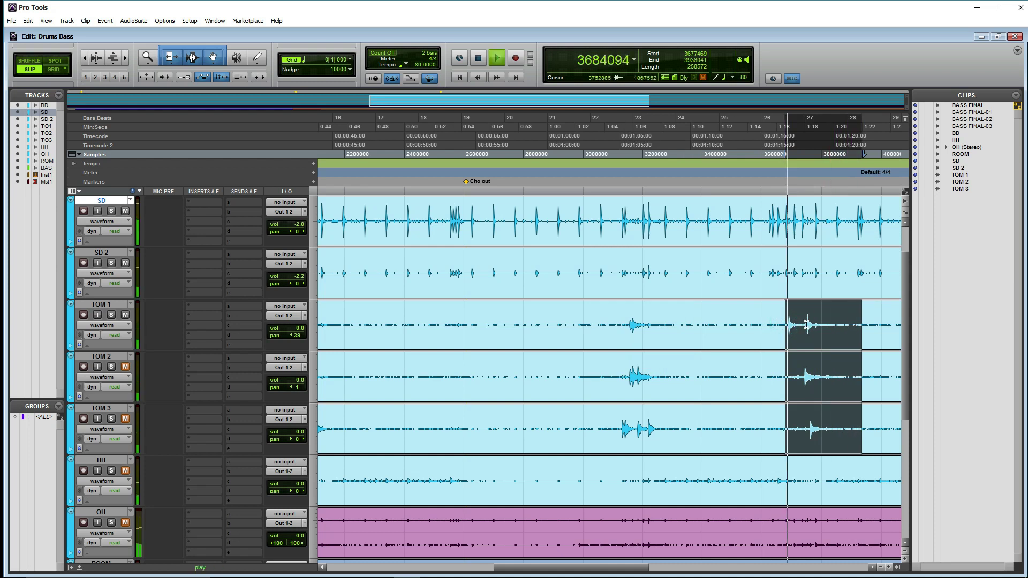
key(space)
key(space)
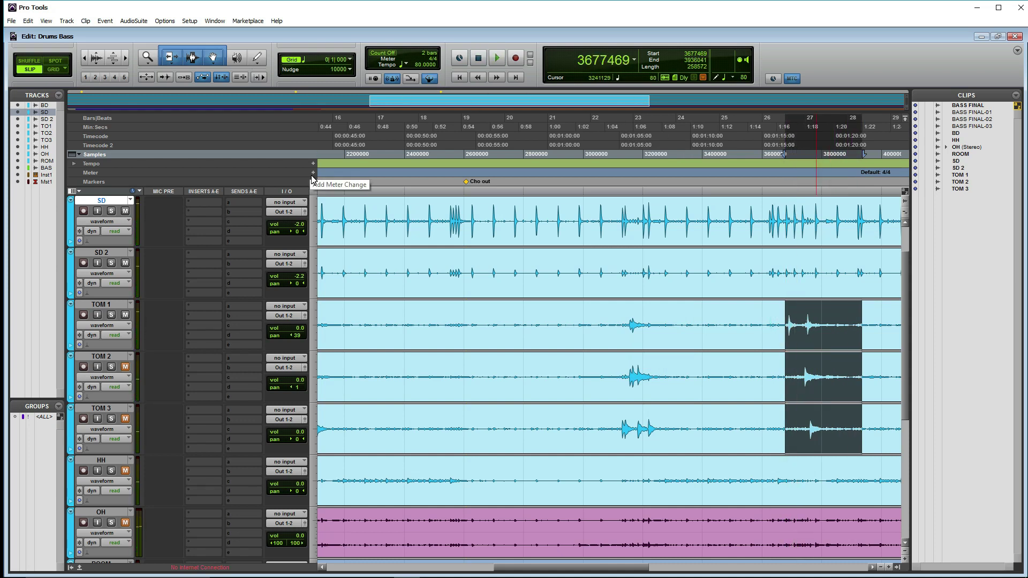
Step: Return to the Mix window and, during playback, set TOM 1 to -4.3 dB and pan it left to 50
key(ctrl+equal)
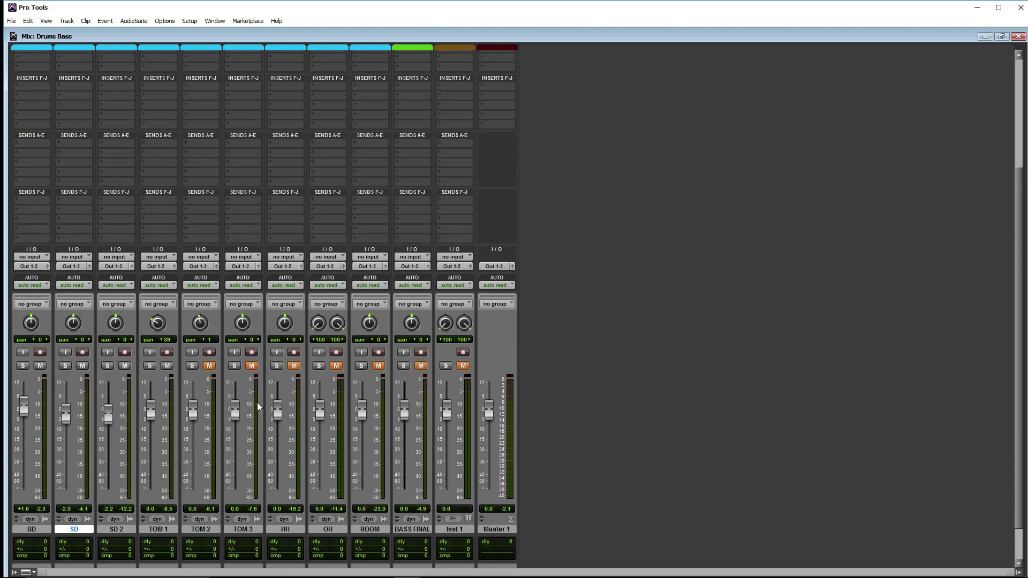
key(space)
mouse_move(151, 410)
mouse_down()
mouse_move(154, 429)
mouse_move(151, 409)
mouse_up()
drag(157, 323, 158, 328)
Step: Unmute TOM 2, pan it right to 30 and set its volume to -2.7 dB
drag(191, 410, 194, 427)
drag(201, 323, 203, 323)
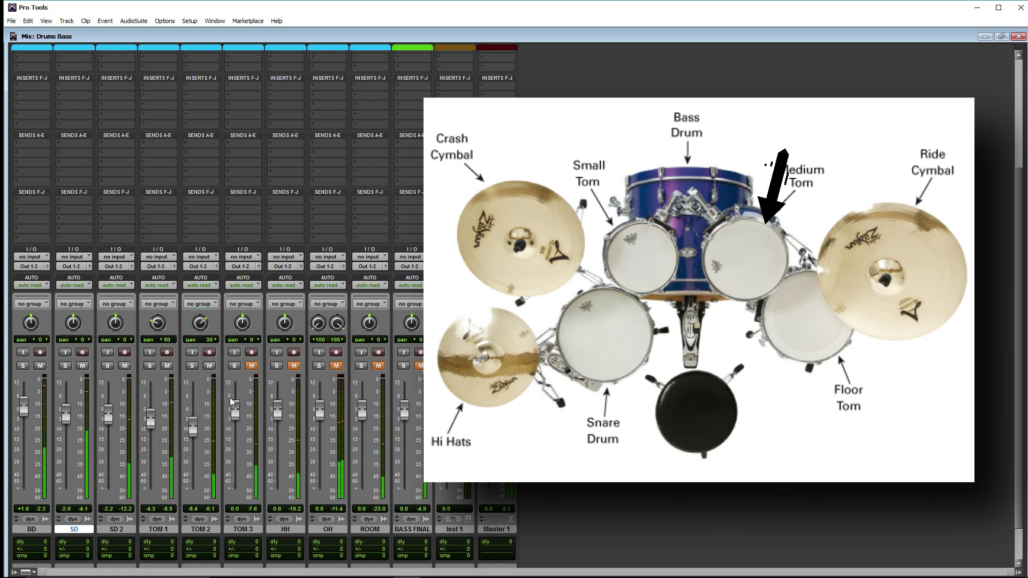
mouse_move(236, 411)
mouse_down()
mouse_move(237, 423)
mouse_move(194, 405)
mouse_move(197, 419)
mouse_up()
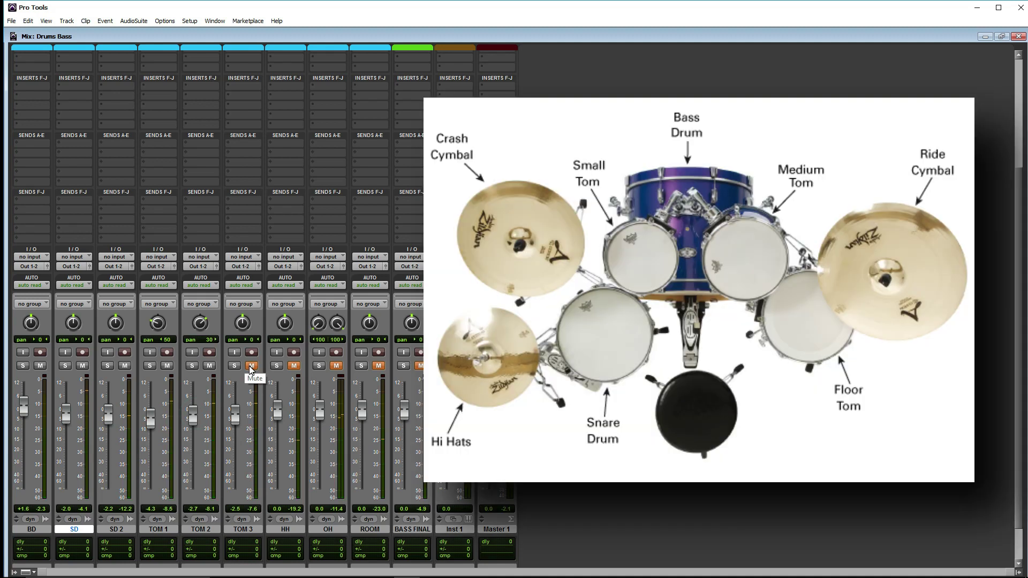
Step: Unmute TOM 3, pan it hard right to 100 and set its volume to +0.2 dB
click(251, 366)
drag(240, 331, 246, 254)
drag(236, 417, 238, 413)
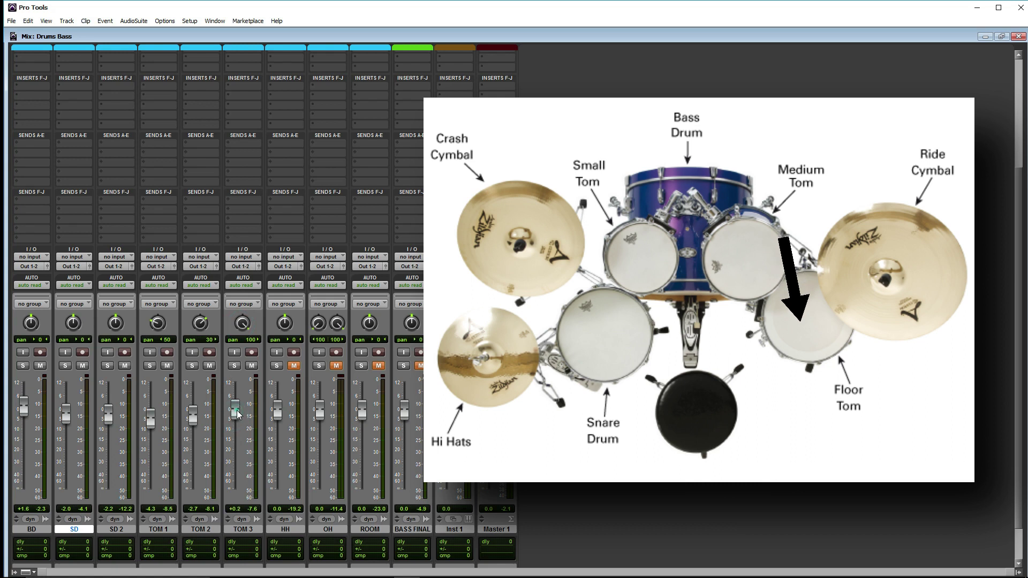
Step: Play the selected tom fill from the Edit window, then raise TOM 3 to +0.7 dB in the Mix window
click(1018, 36)
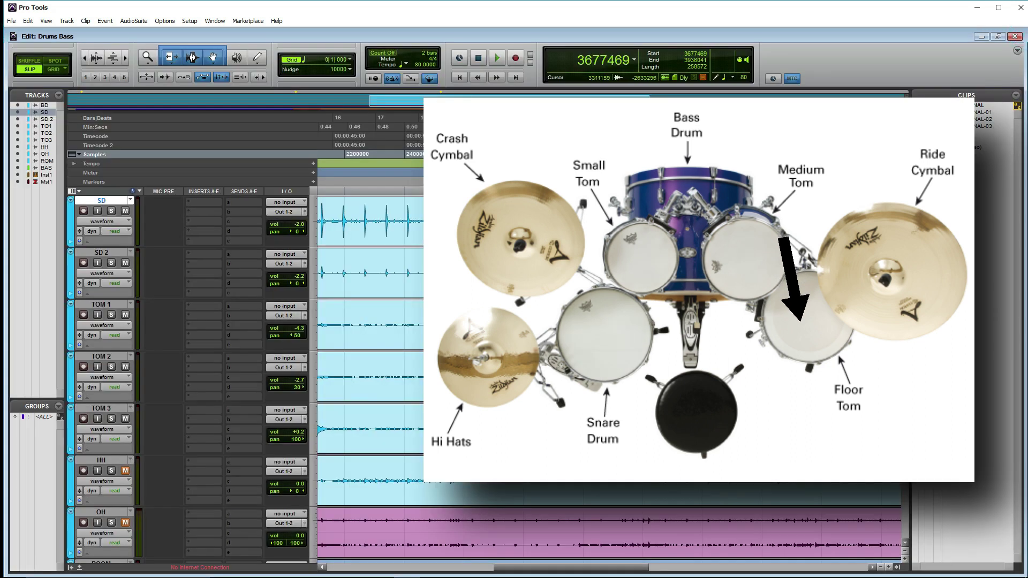
key(space)
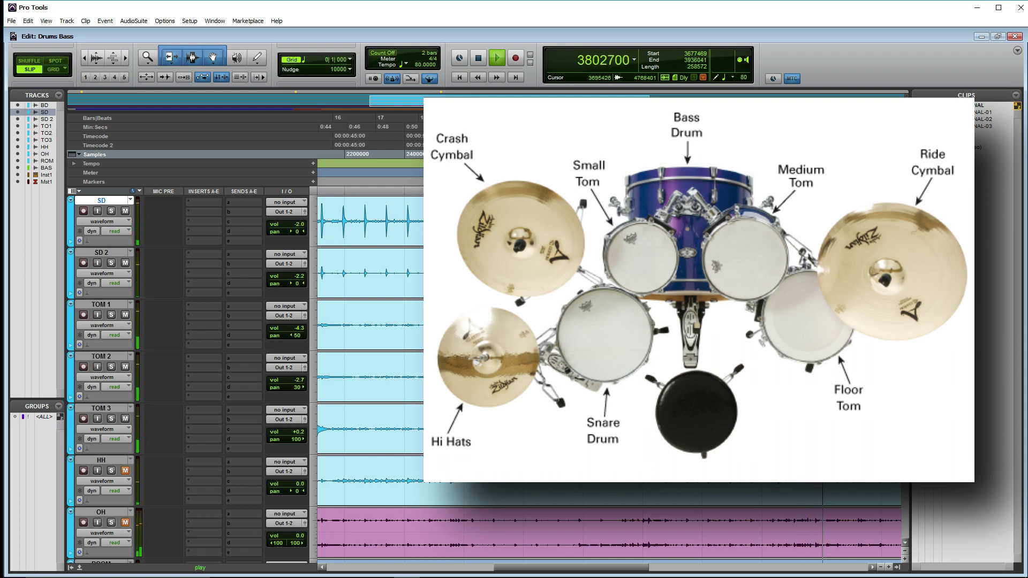
key(ctrl+equal)
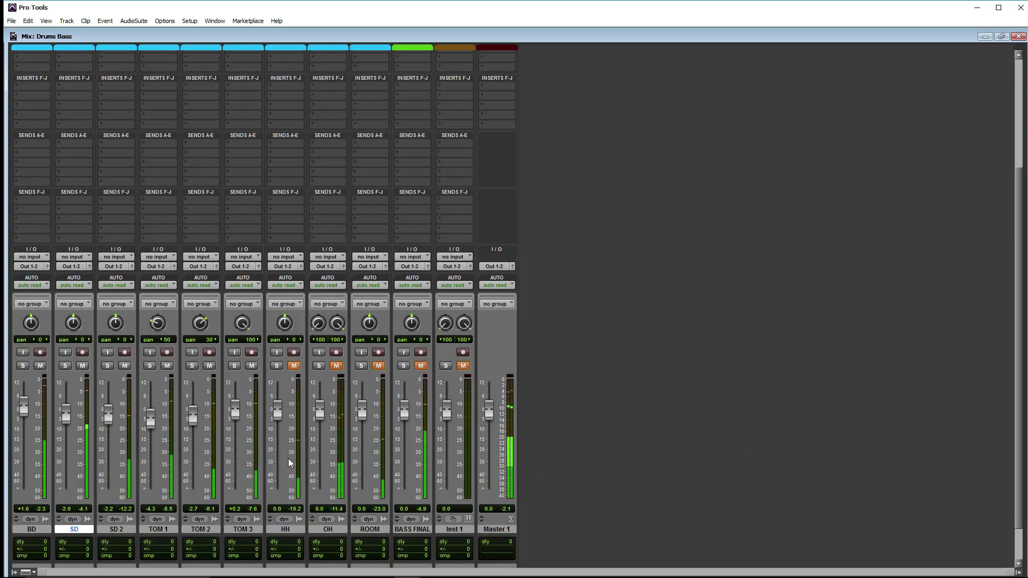
drag(236, 419, 235, 418)
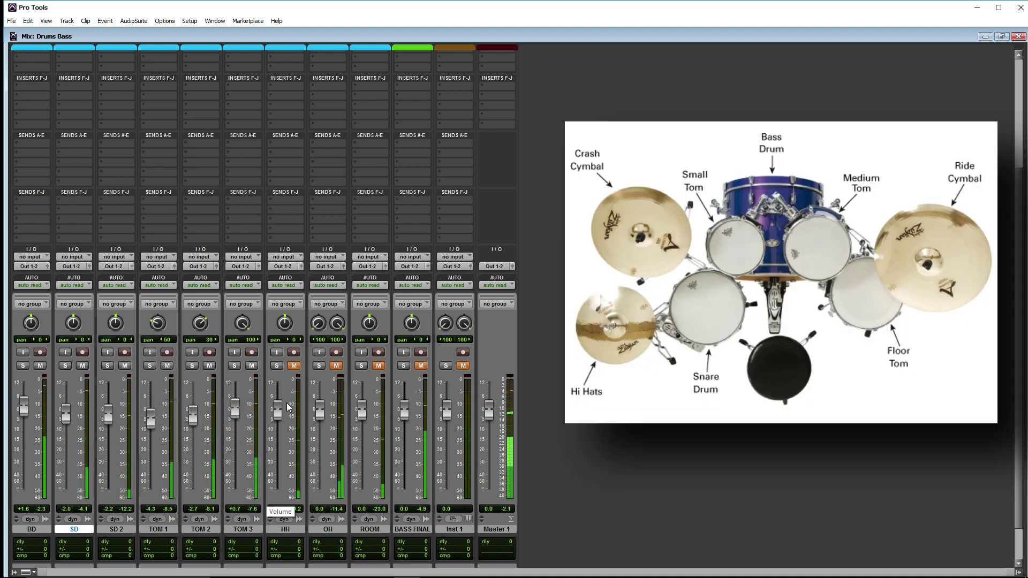
Step: Solo the hi-hat track HH and pan it hard left to 100
click(277, 366)
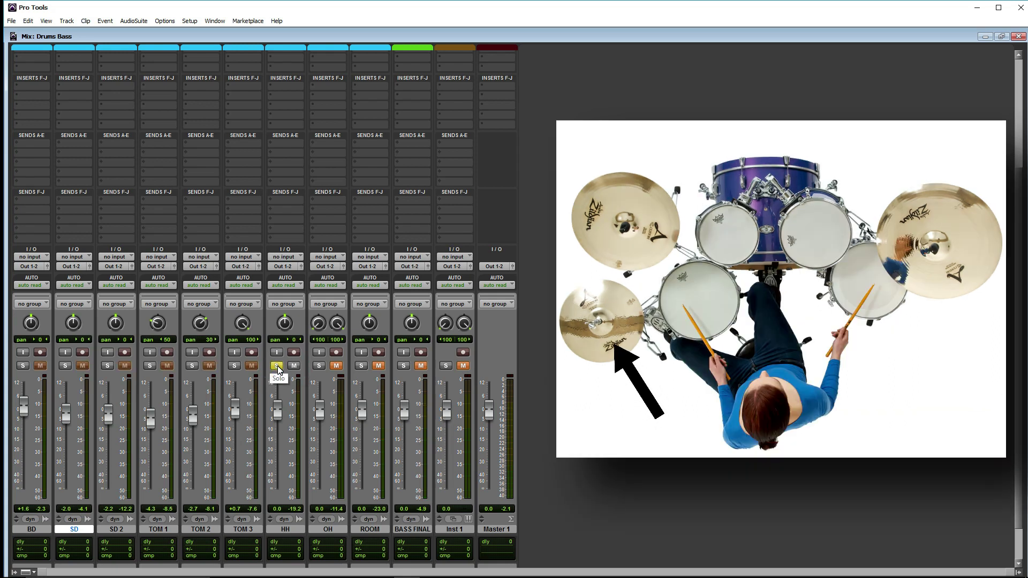
drag(284, 323, 274, 330)
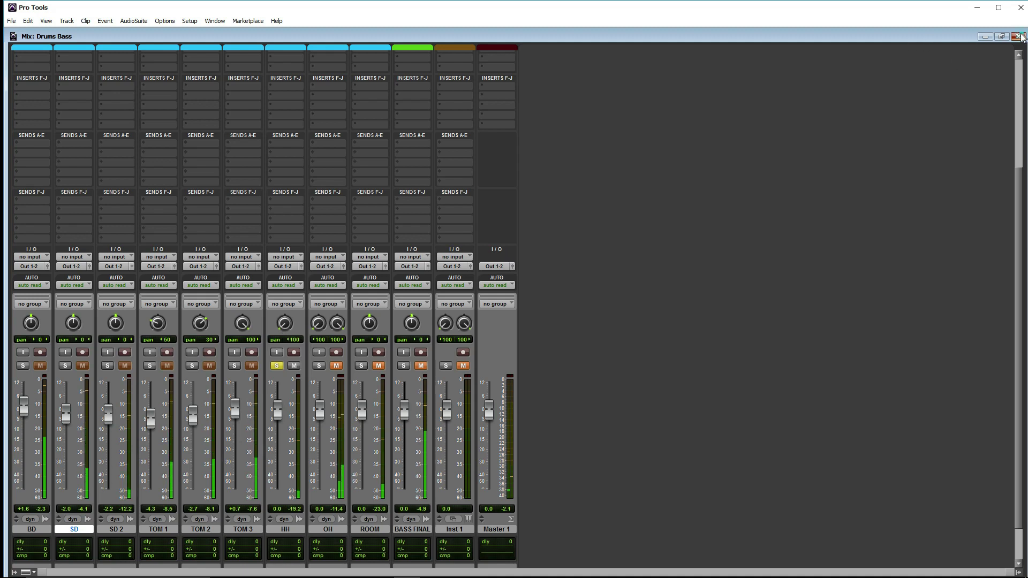
Step: In the Edit window, select a passage on the HH track from about bar 28 to bar 32 and play it
key(ctrl+equal)
key(space)
drag(841, 361, 900, 428)
key(space)
scroll(817, 385, down, 4)
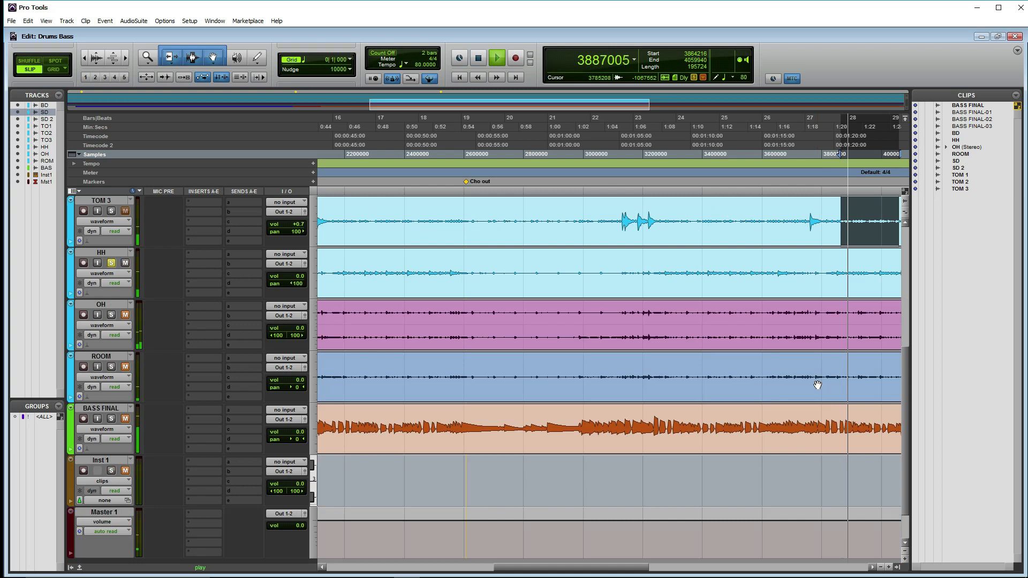
scroll(814, 379, up, 2)
click(873, 567)
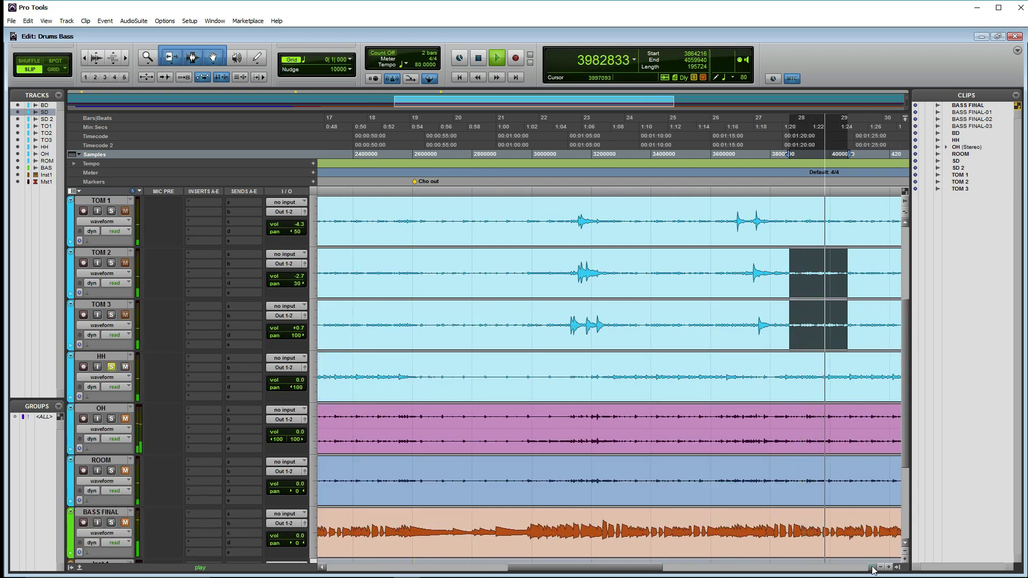
key(space)
key(space)
drag(555, 375, 730, 399)
key(space)
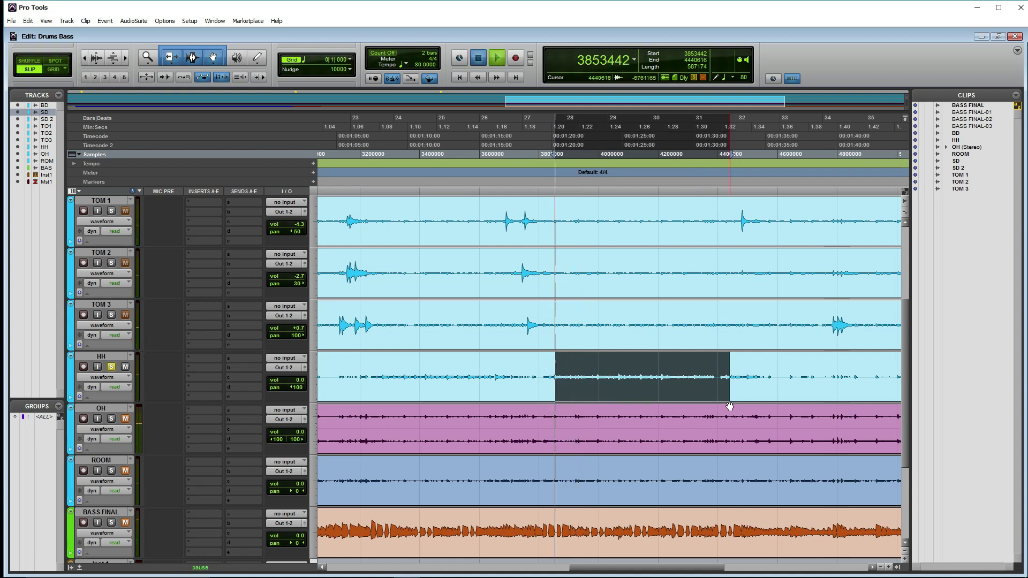
Step: Move the playback position to the intro on the HH track and audition the soloed hi-hats from there
key(space)
key(ctrl+bracketleft)
key(ctrl+bracketleft)
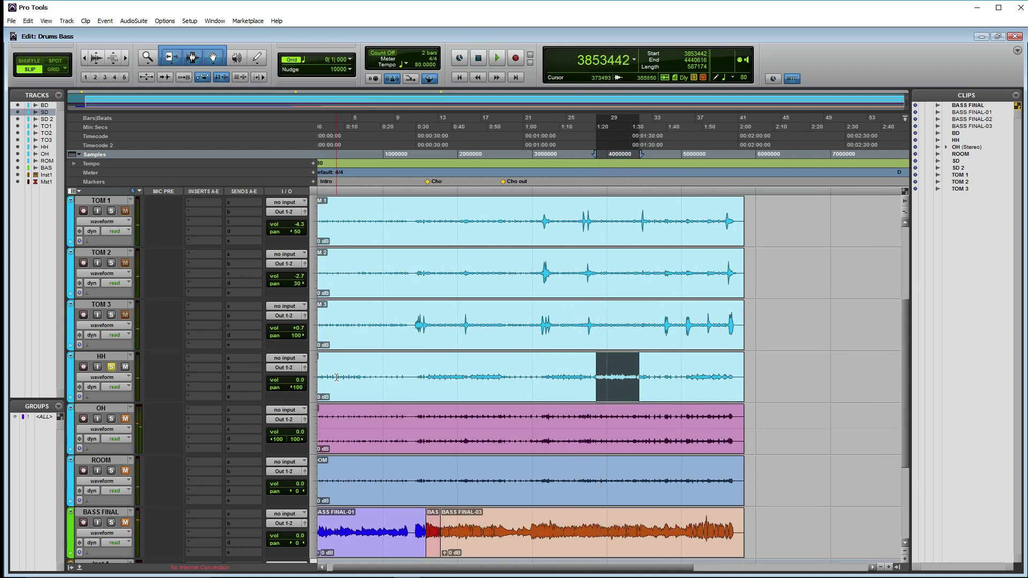
click(338, 378)
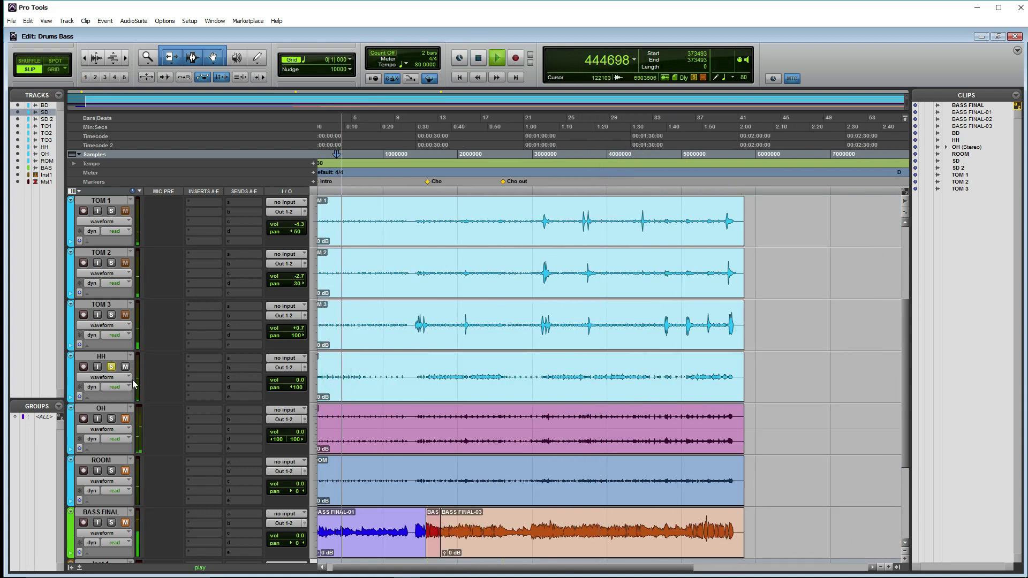
key(space)
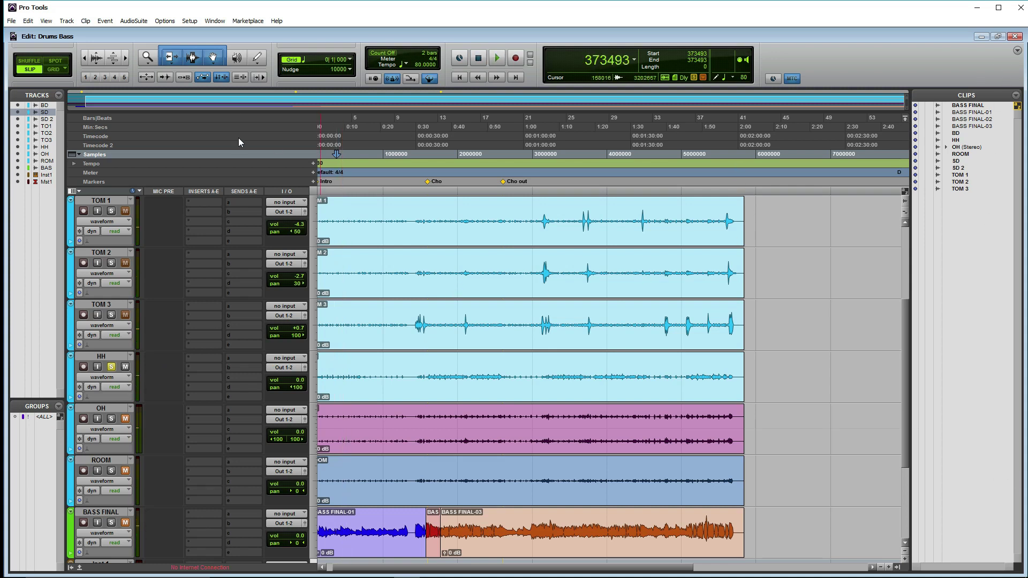
Step: Return to the Mix window, take HH out of solo and set its volume to -2.7 dB
key(ctrl+equal)
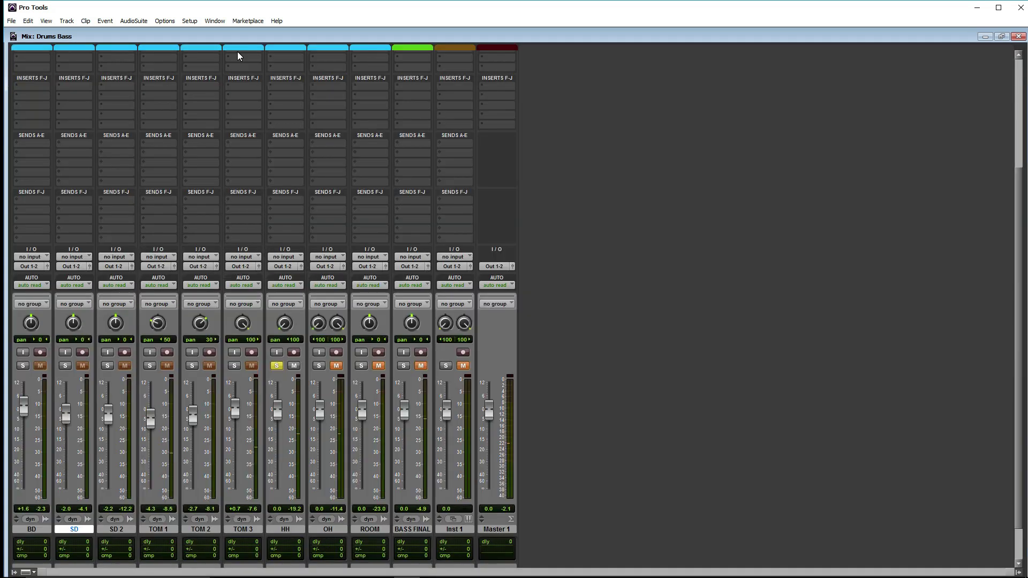
drag(285, 323, 283, 377)
click(277, 366)
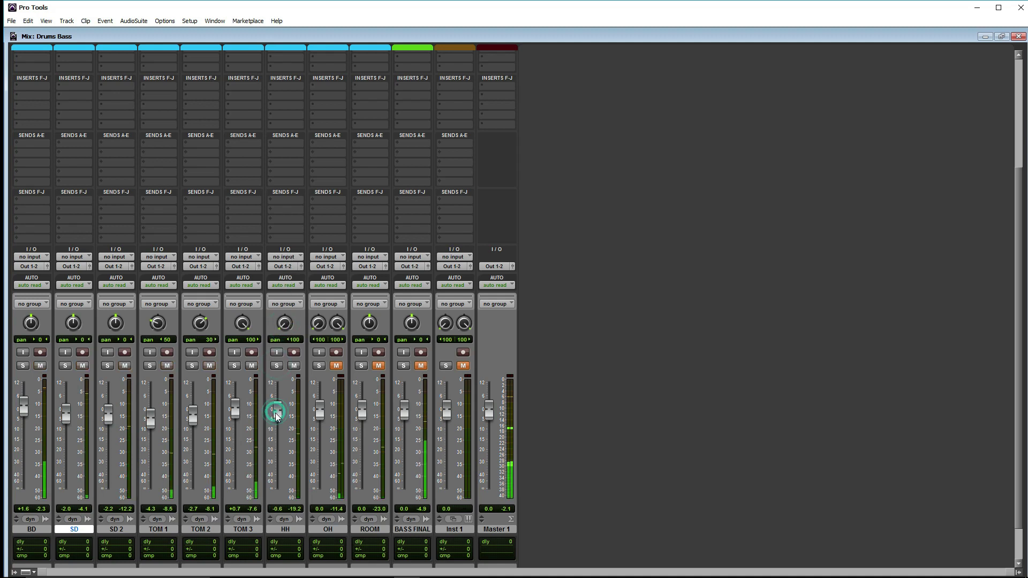
drag(275, 413, 273, 417)
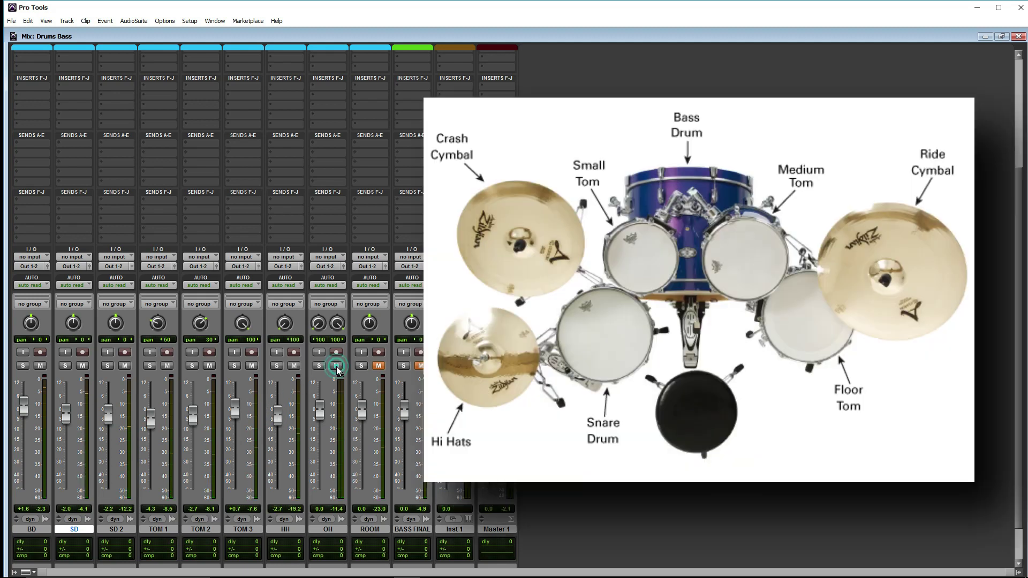
Step: Unmute the overhead track OH, set its volume to +0.4 dB and its pans to 96 left and 100 right
click(337, 366)
drag(320, 414, 325, 412)
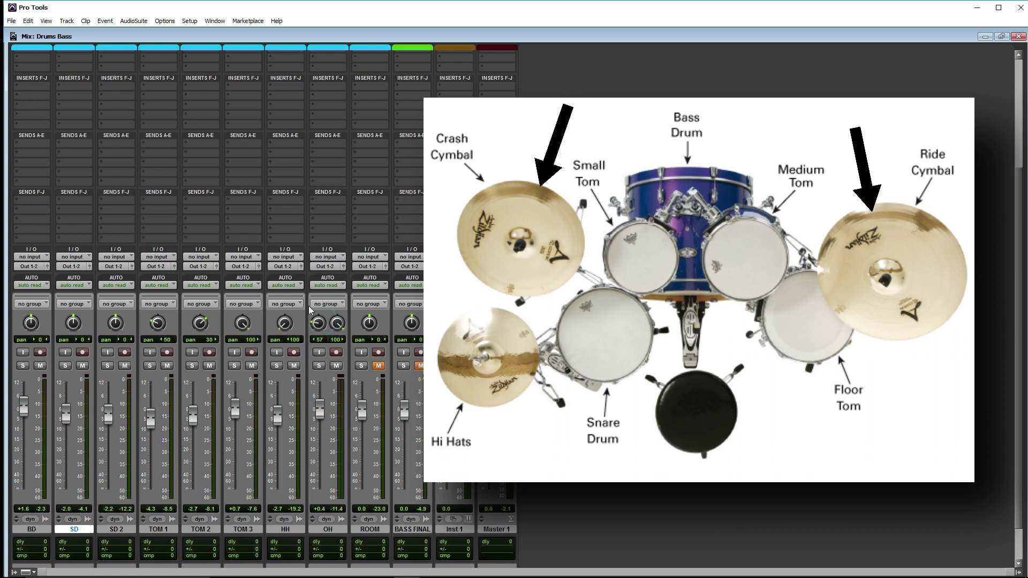
alt+click(337, 323)
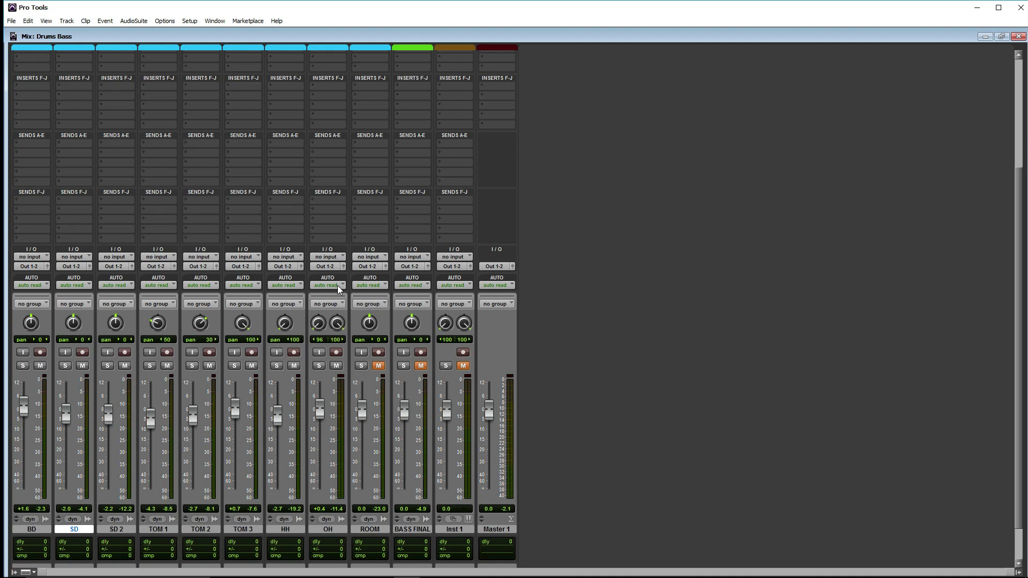
Step: Check OH briefly in solo, then lower its volume to -3.3 dB against the full kit
click(320, 366)
click(320, 366)
drag(320, 408, 320, 416)
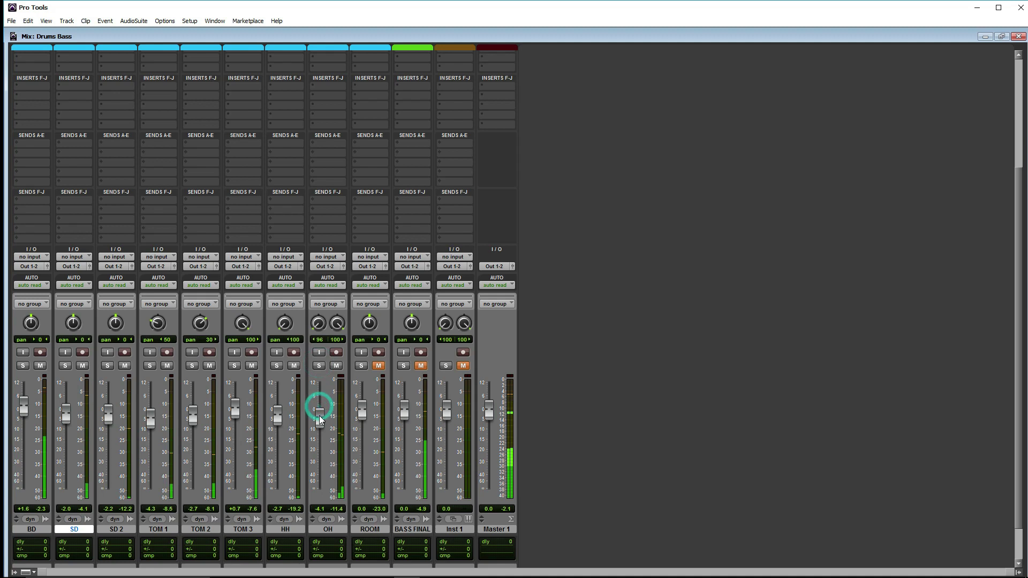
Step: Unmute ROOM, audition it in solo and set its volume to -2.7 dB with the rest of the kit
click(362, 365)
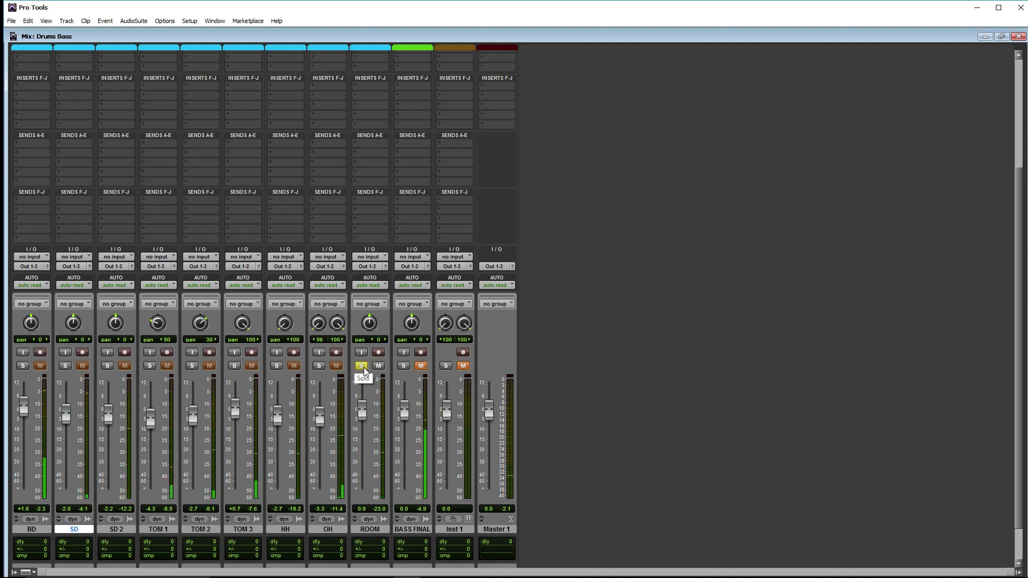
click(361, 365)
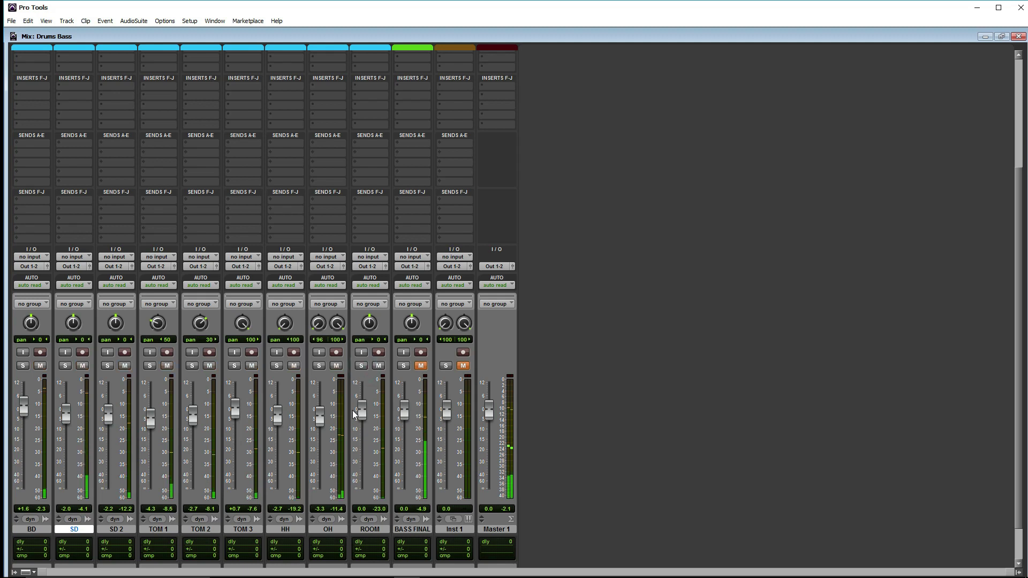
drag(361, 413, 406, 419)
Step: Unmute BASS FINAL and Inst 1, set BASS FINAL to -3.0 dB and check the bass in solo
click(421, 365)
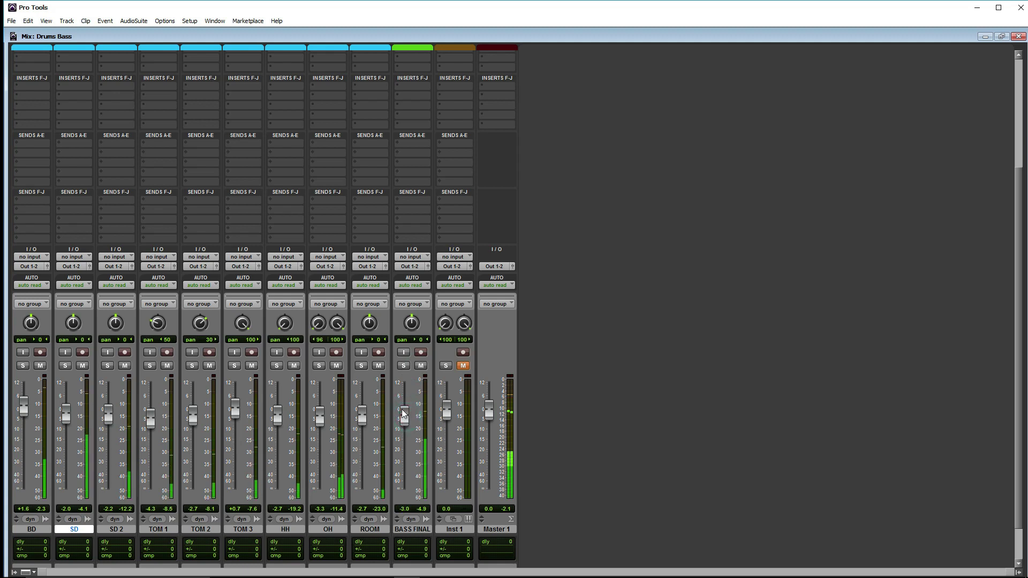
click(463, 366)
click(405, 366)
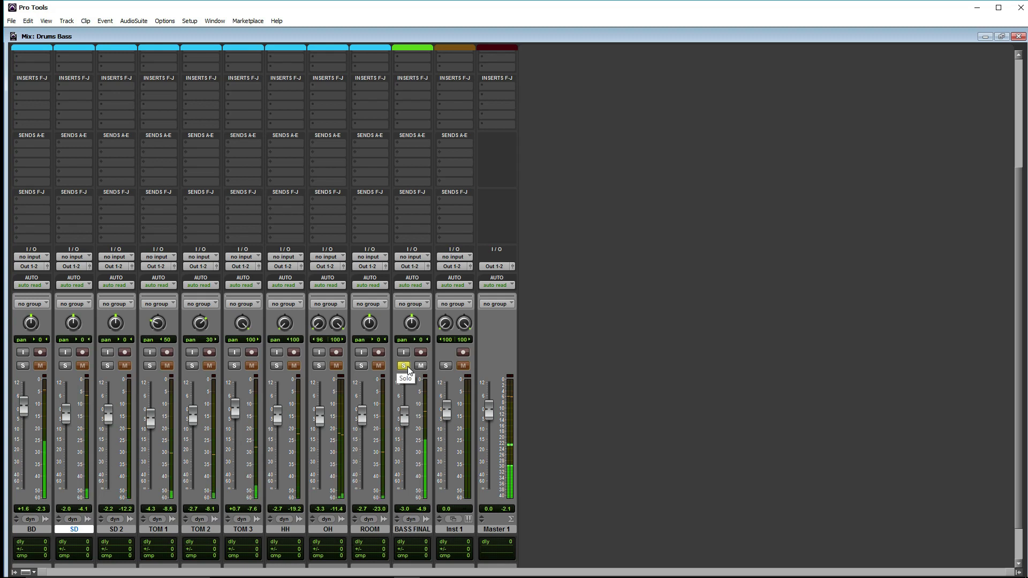
click(405, 366)
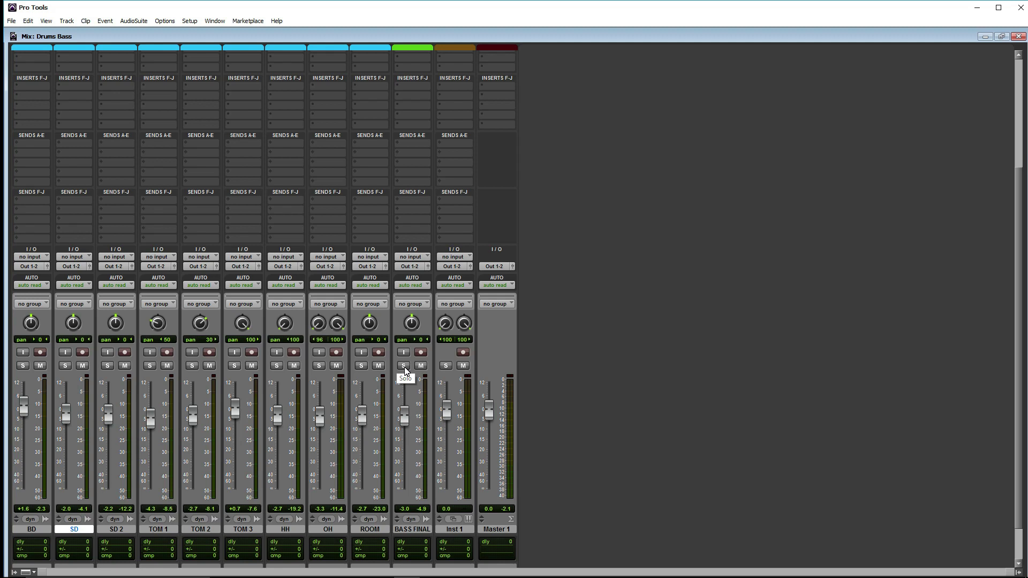
Step: Solo-safe BASS FINAL, solo BD to hear both together and lower BASS FINAL to -5.2 dB
ctrl+click(404, 367)
click(22, 365)
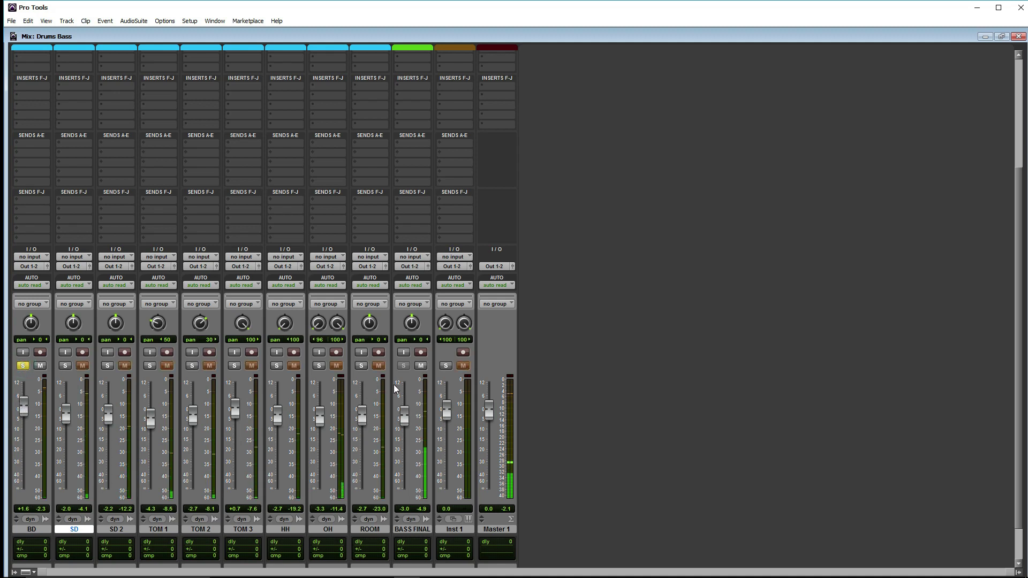
drag(404, 416, 404, 421)
Step: Audition SD, TOM 1 and TOM 3 against the bass, clear their solos and remove solo safe from BASS FINAL
click(64, 366)
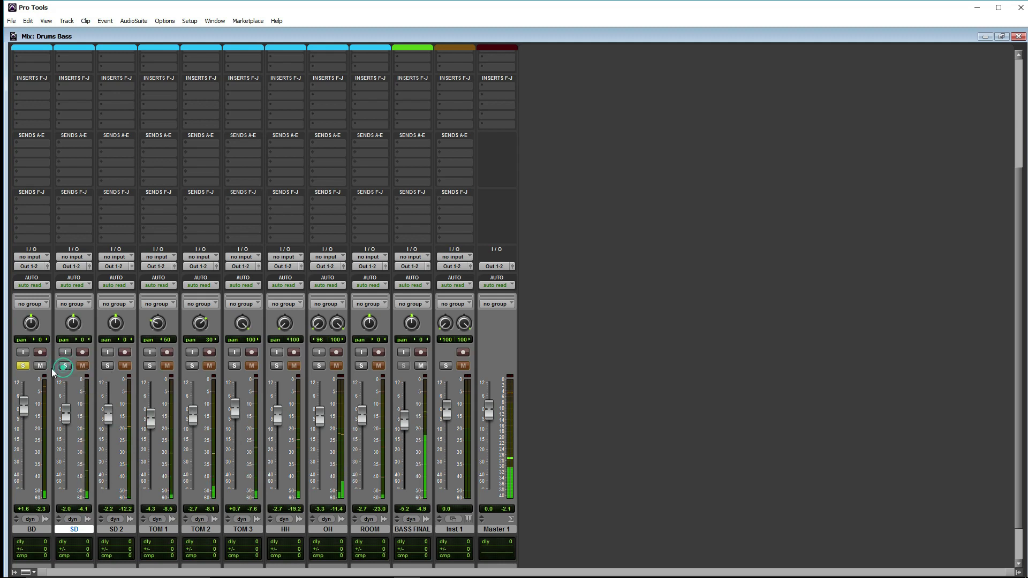
click(150, 366)
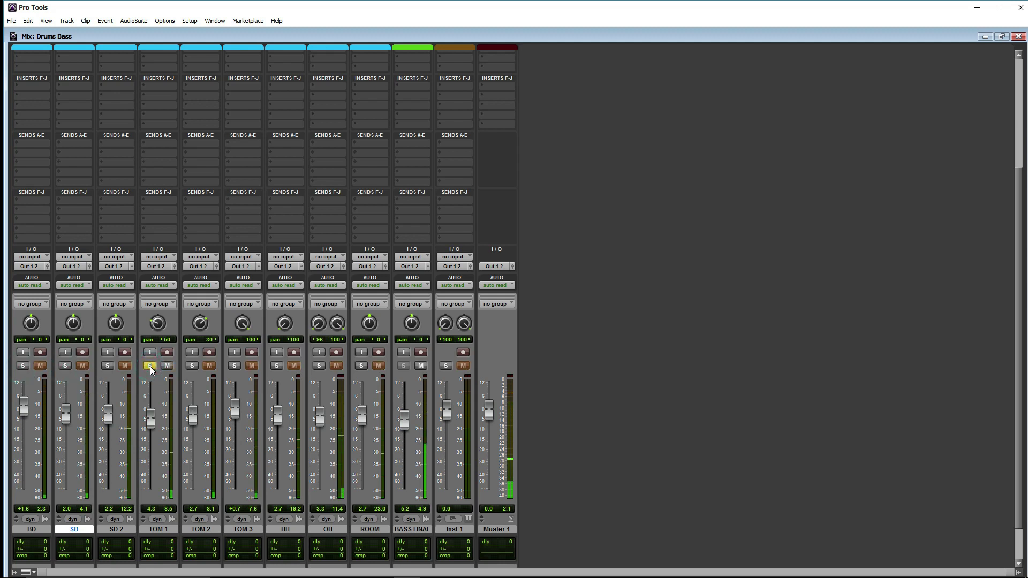
click(150, 366)
click(234, 366)
click(234, 365)
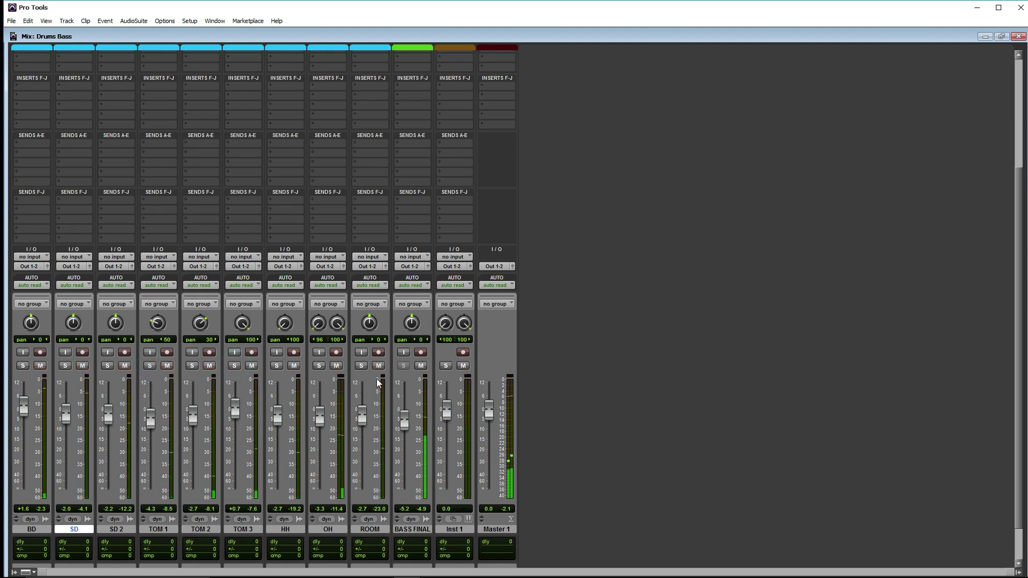
ctrl+click(404, 366)
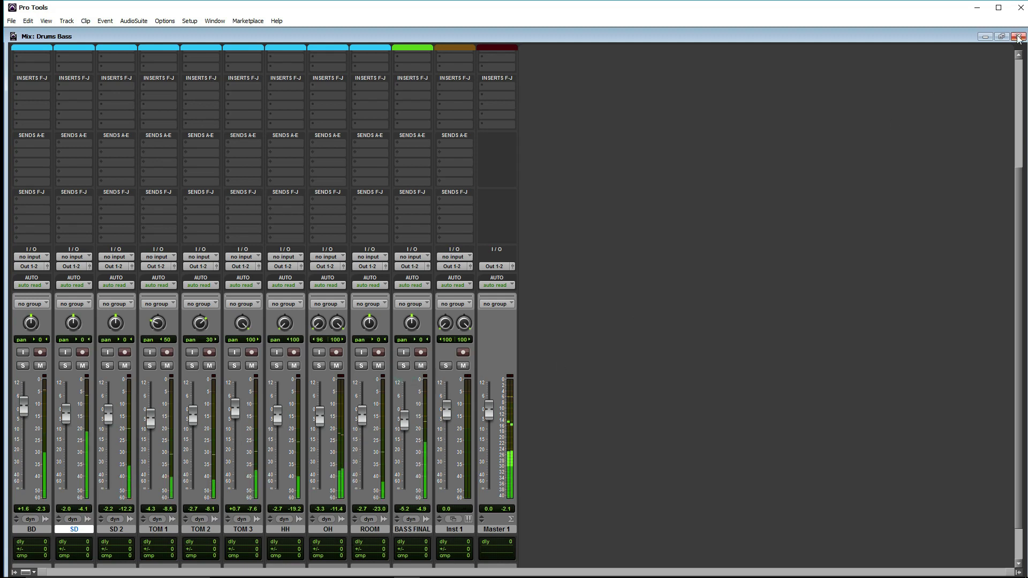
Step: In the Edit window, play the full mix from the tom fill around bar 22 and look over all tracks
key(ctrl+equal)
scroll(530, 289, up, 5)
key(space)
click(541, 316)
key(space)
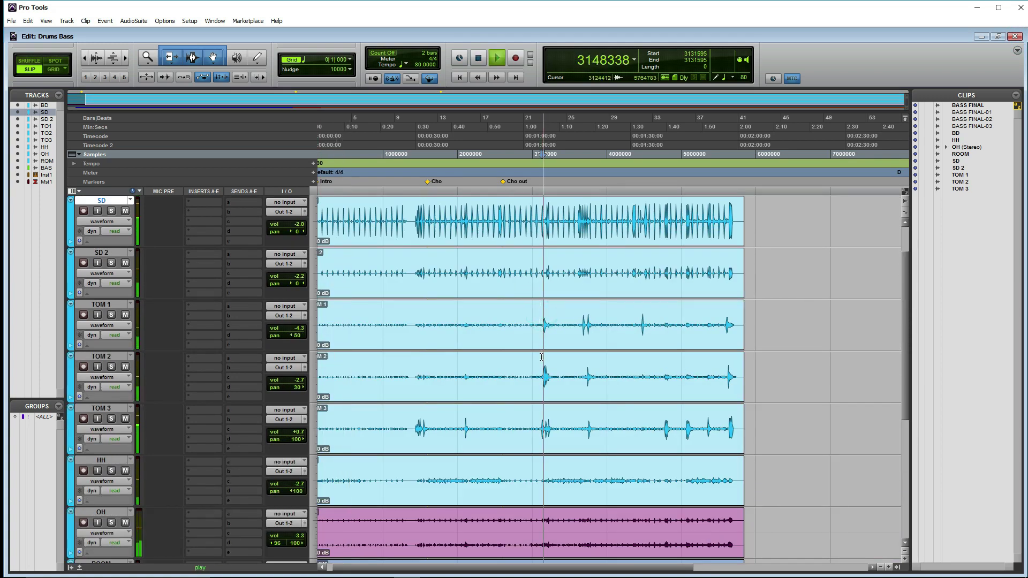
key(ctrl+bracketright)
key(ctrl+bracketright)
key(ctrl+bracketleft)
key(ctrl+bracketleft)
key(ctrl+bracketleft)
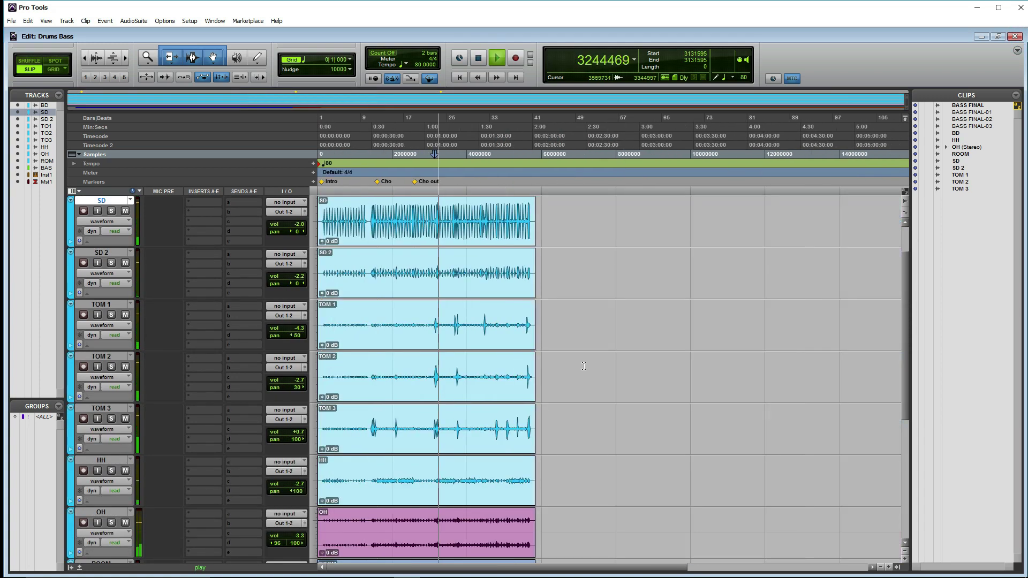
scroll(586, 362, down, 4)
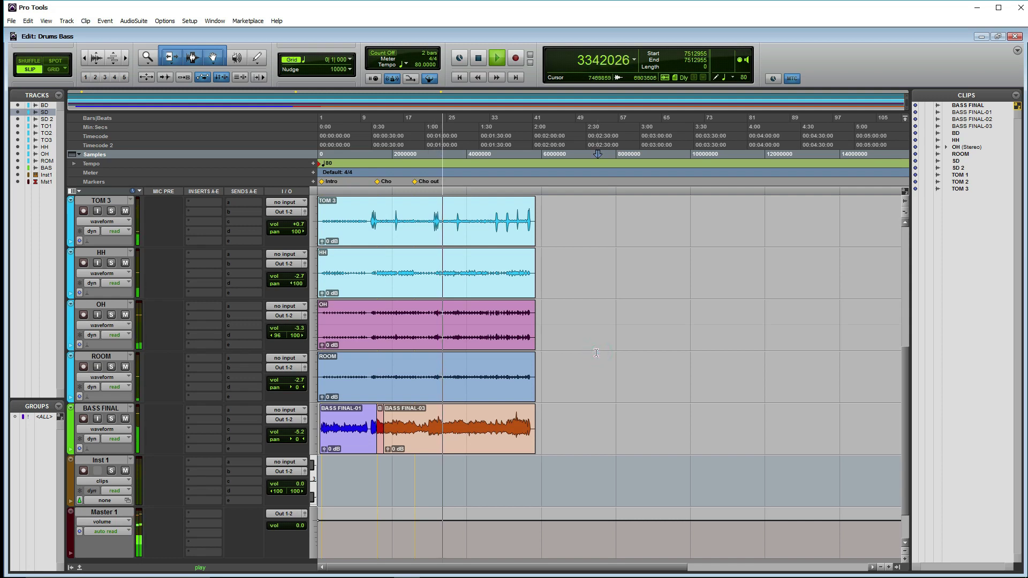
Step: Return to the Mix window and examine the channel strips from the faders up to the sends and inserts
key(ctrl+equal)
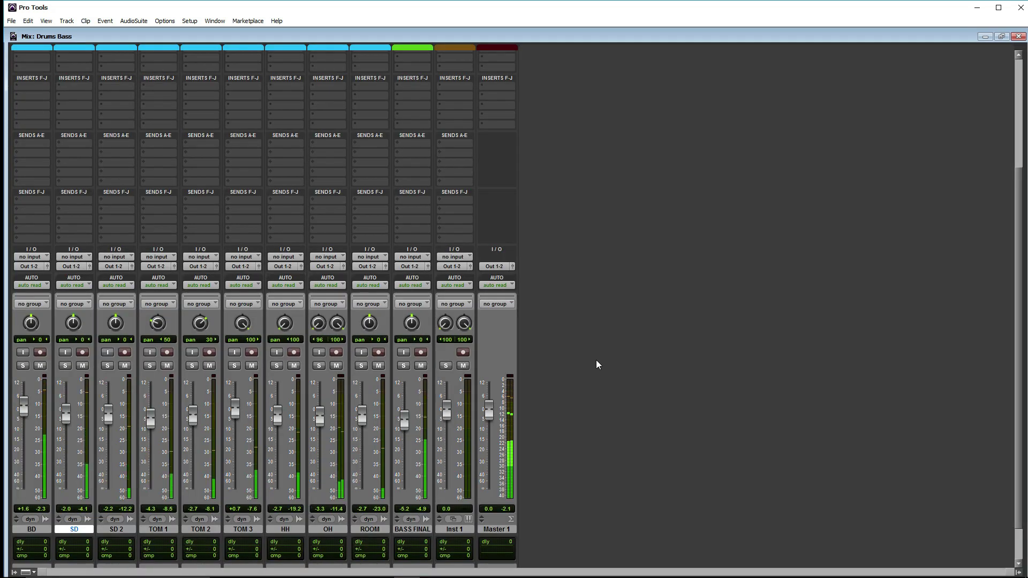
scroll(596, 358, down, 2)
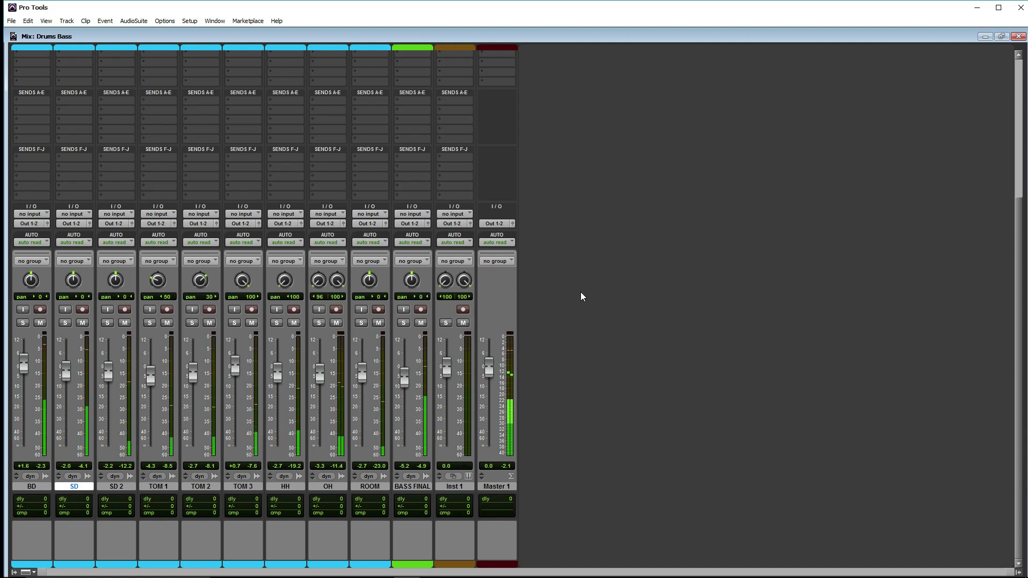
scroll(580, 292, up, 2)
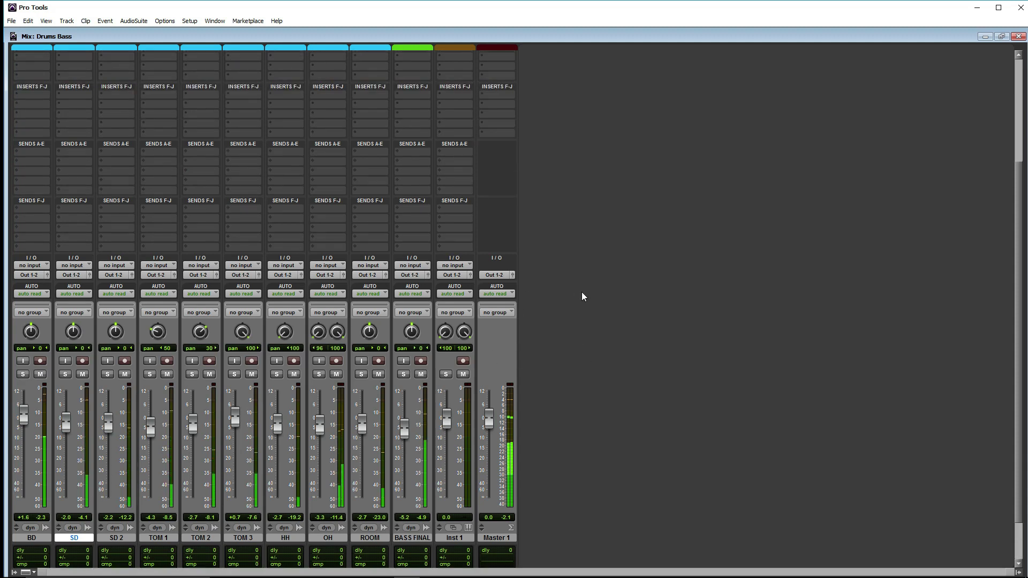
scroll(582, 294, up, 6)
scroll(583, 297, down, 5)
scroll(583, 296, up, 5)
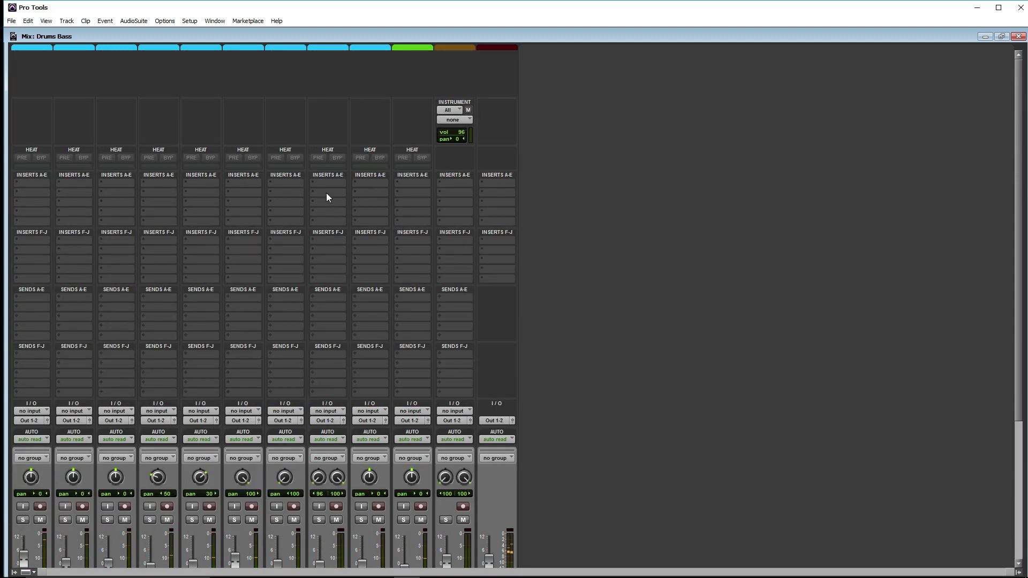
scroll(467, 259, down, 2)
scroll(468, 259, up, 1)
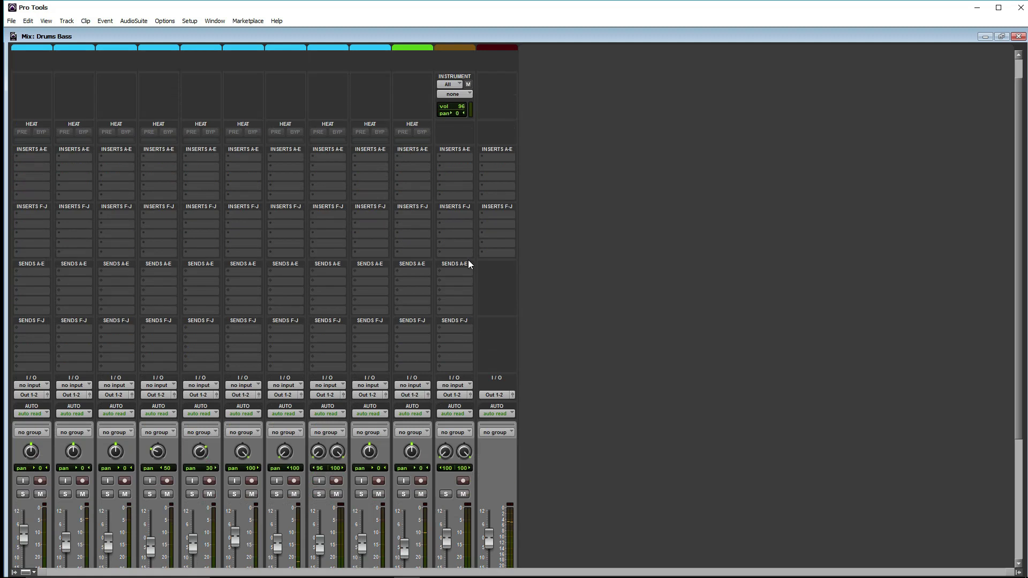
scroll(272, 245, down, 2)
scroll(275, 236, up, 1)
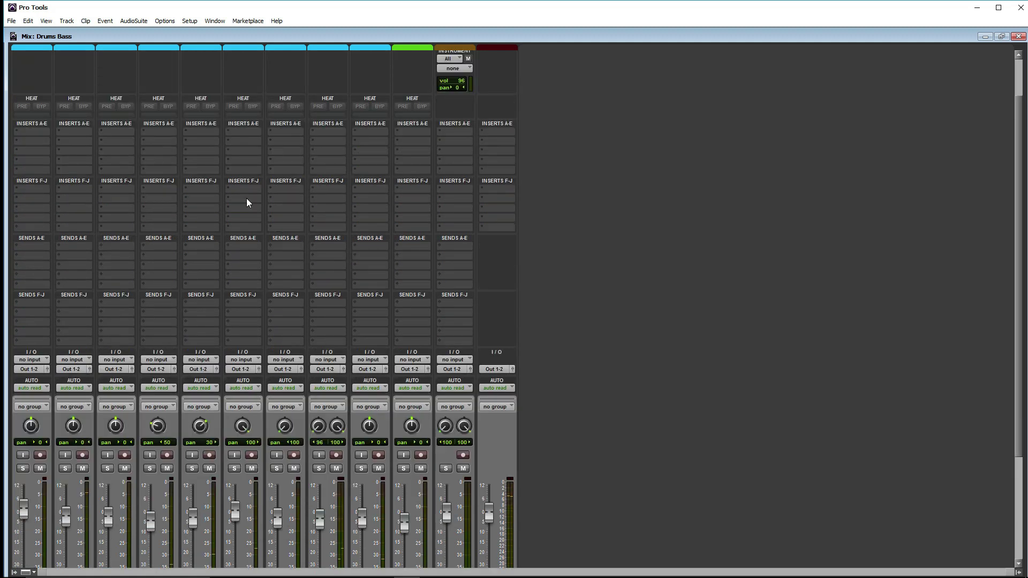
Step: Look through BD's plug-in choices in an A-E and an F-J insert slot and its send slots without assigning anything
click(30, 135)
mouse_move(57, 151)
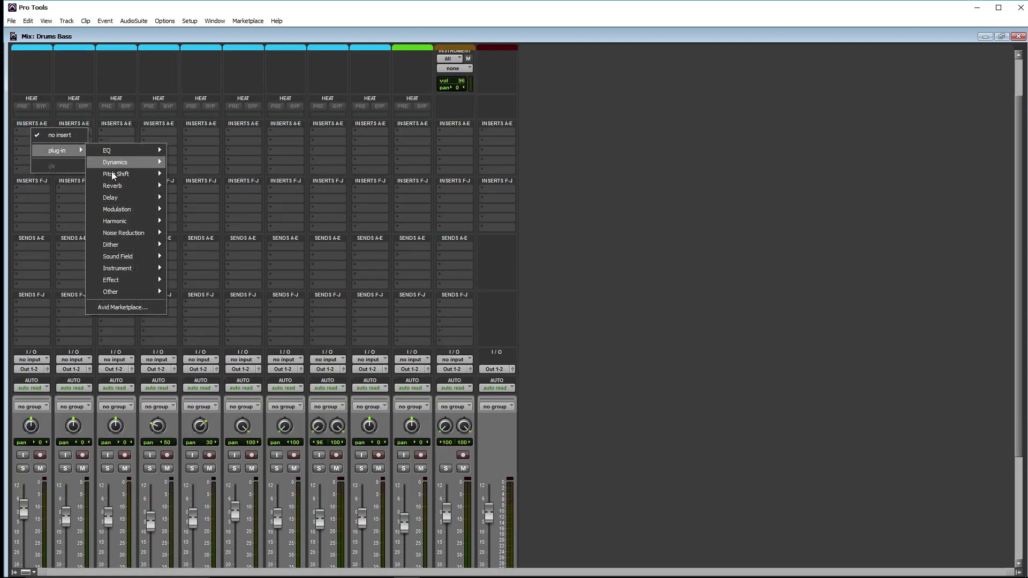
click(34, 188)
mouse_move(71, 209)
mouse_move(122, 231)
click(30, 239)
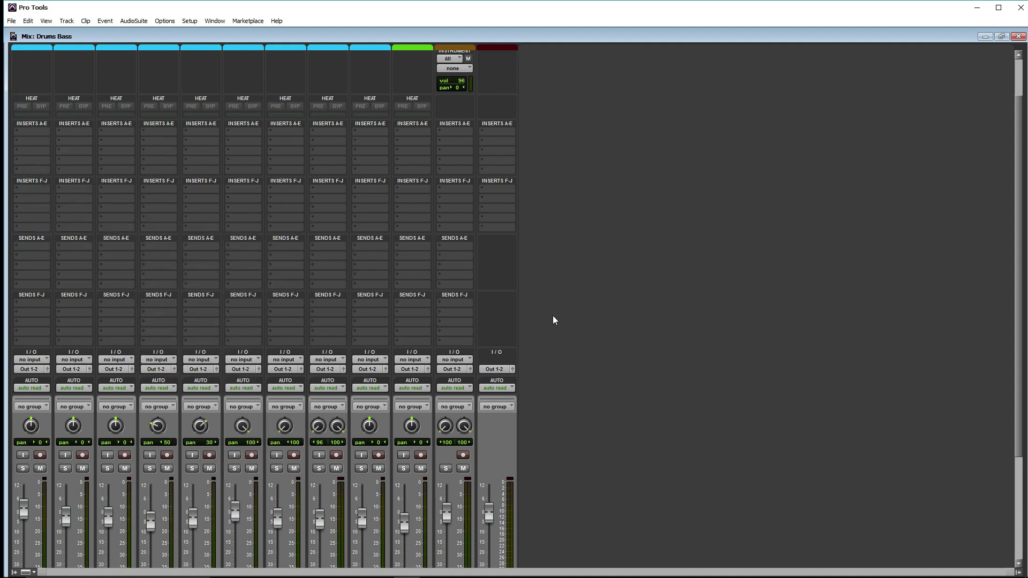
Step: Add a stereo aux track beside BASS FINAL and name it Toms
scroll(557, 316, down, 6)
click(1019, 37)
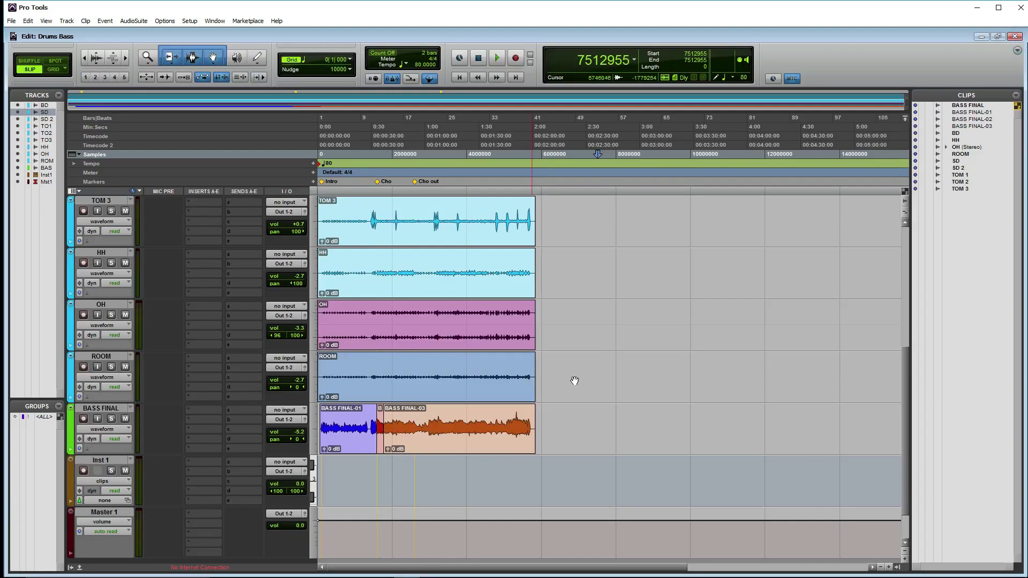
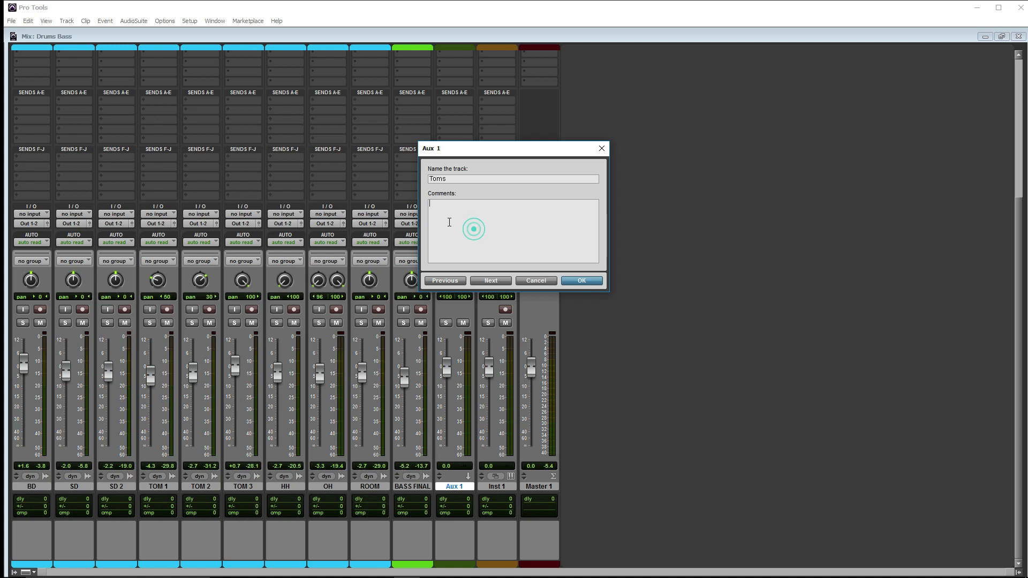
click(582, 281)
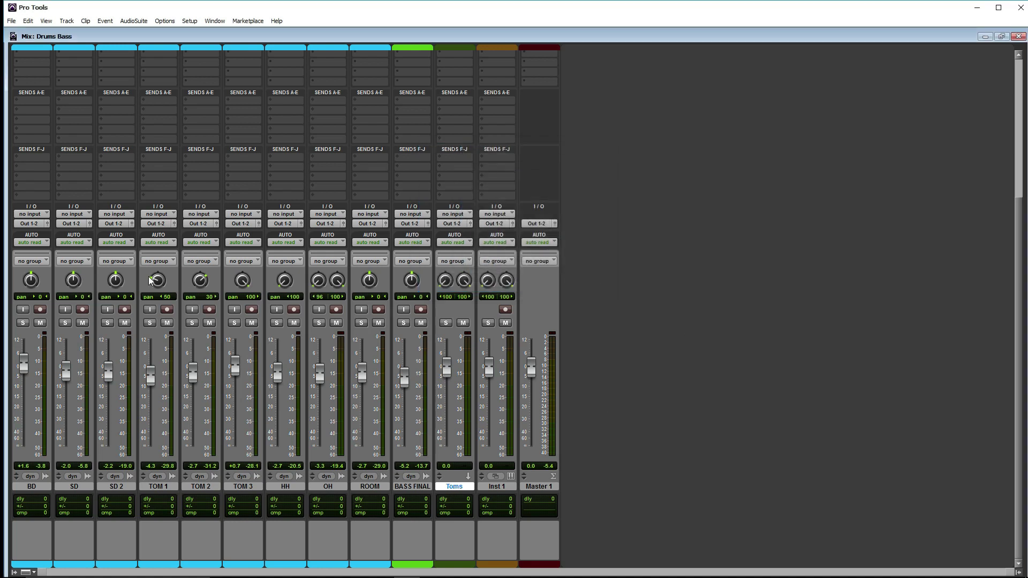
Step: Route the outputs of TOM 1, TOM 2 and TOM 3 to the stereo Toms track
click(156, 223)
mouse_move(179, 269)
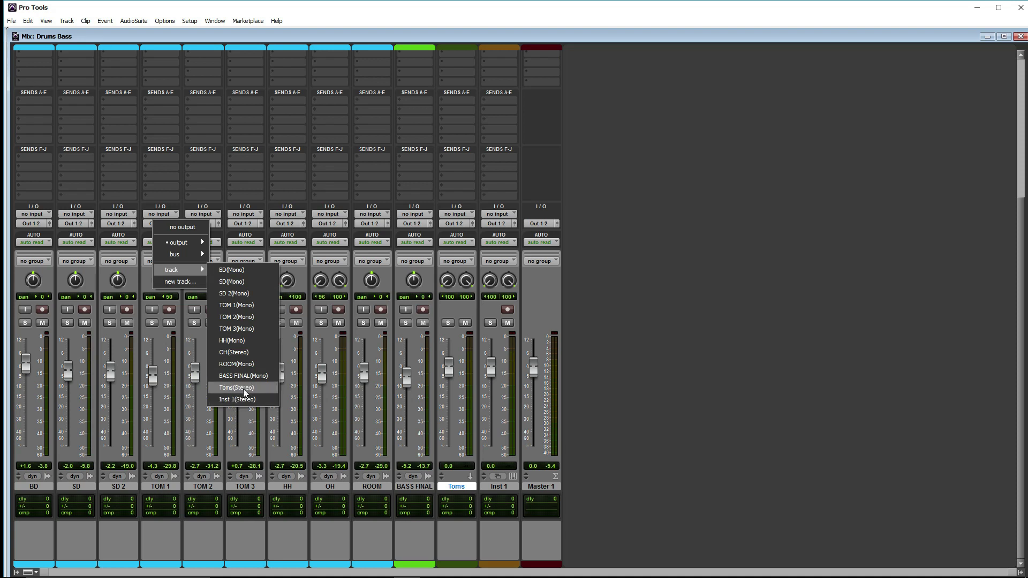
click(243, 390)
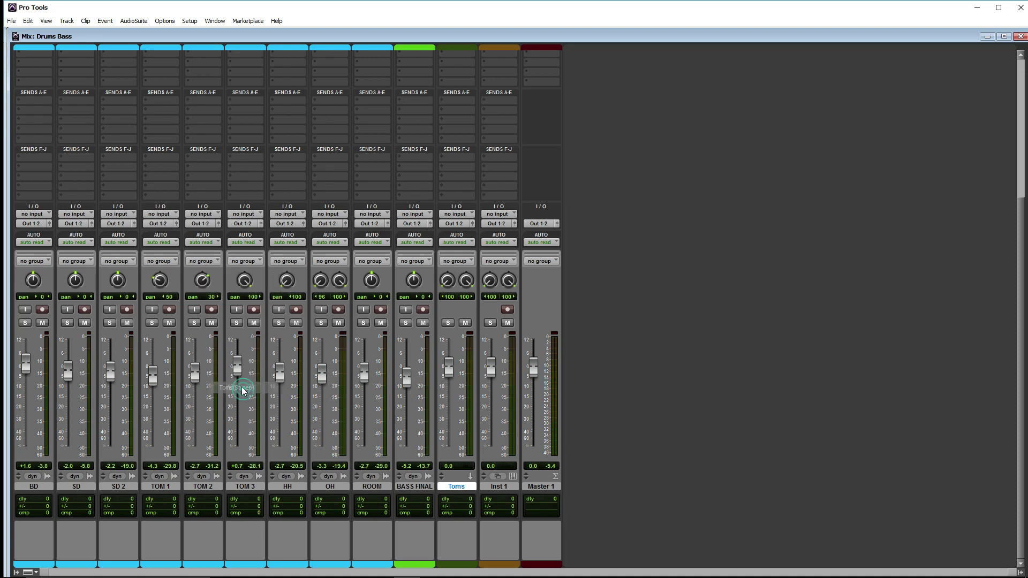
click(207, 225)
mouse_move(231, 269)
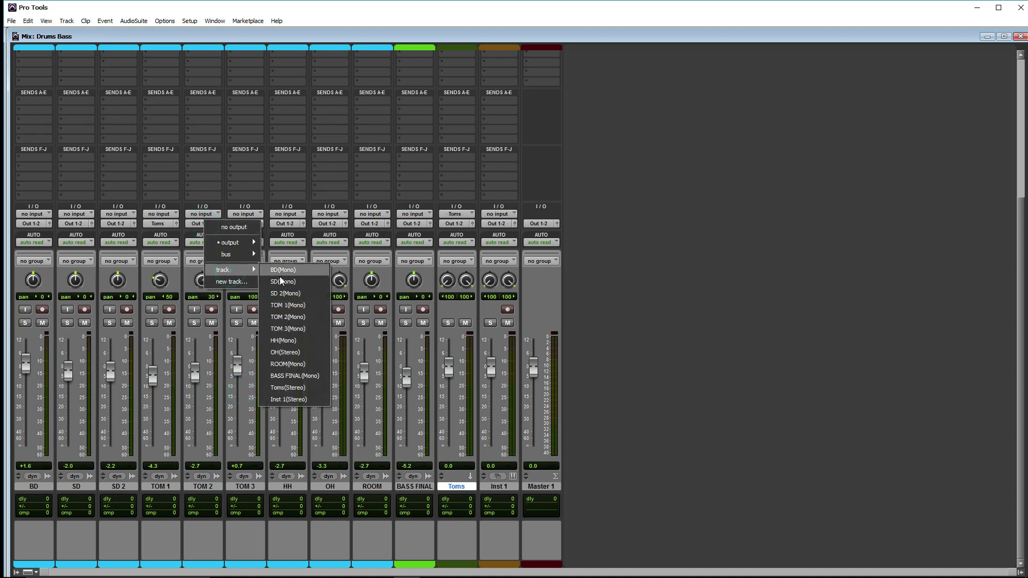
click(288, 387)
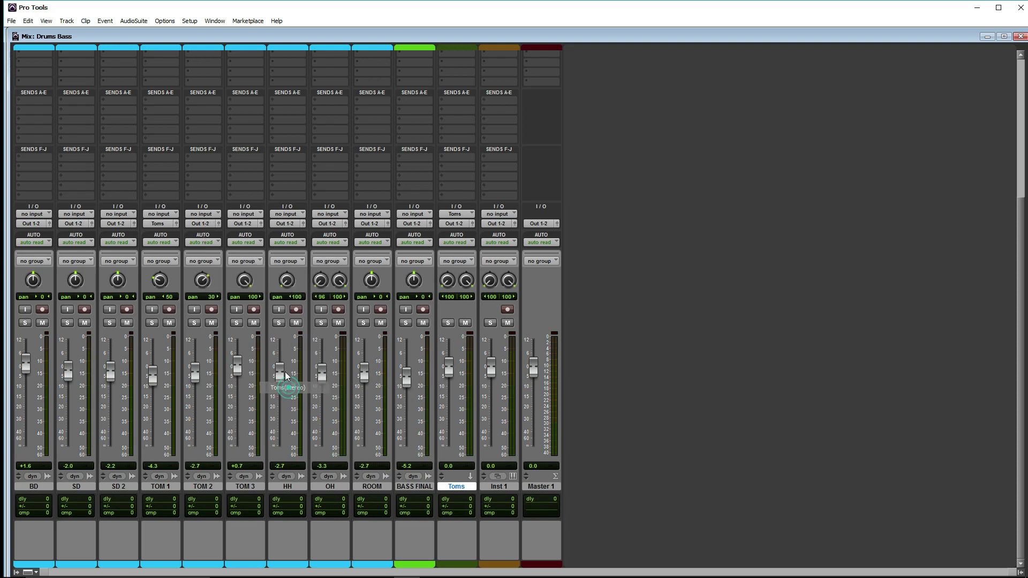
click(242, 224)
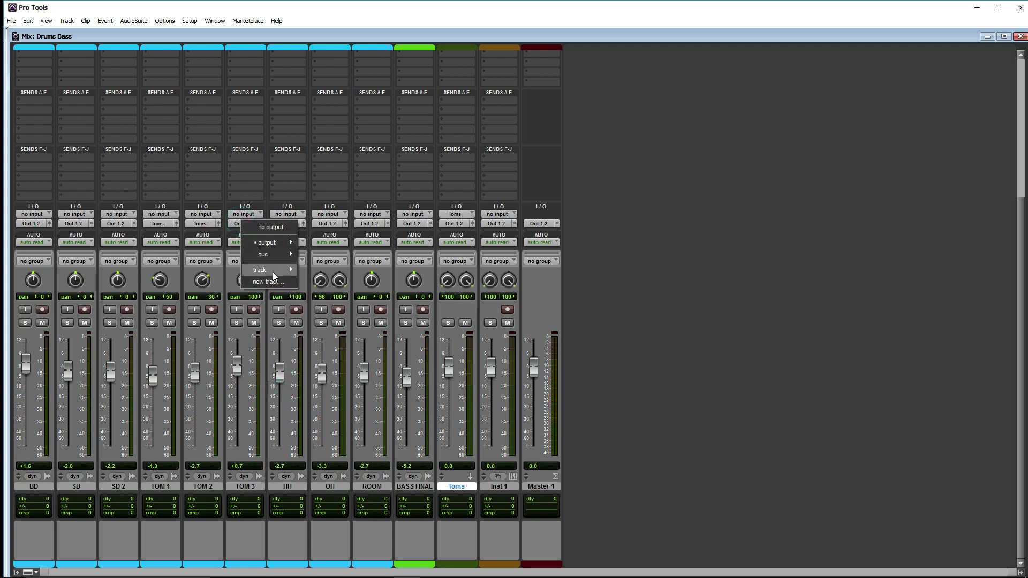
mouse_move(273, 275)
click(327, 388)
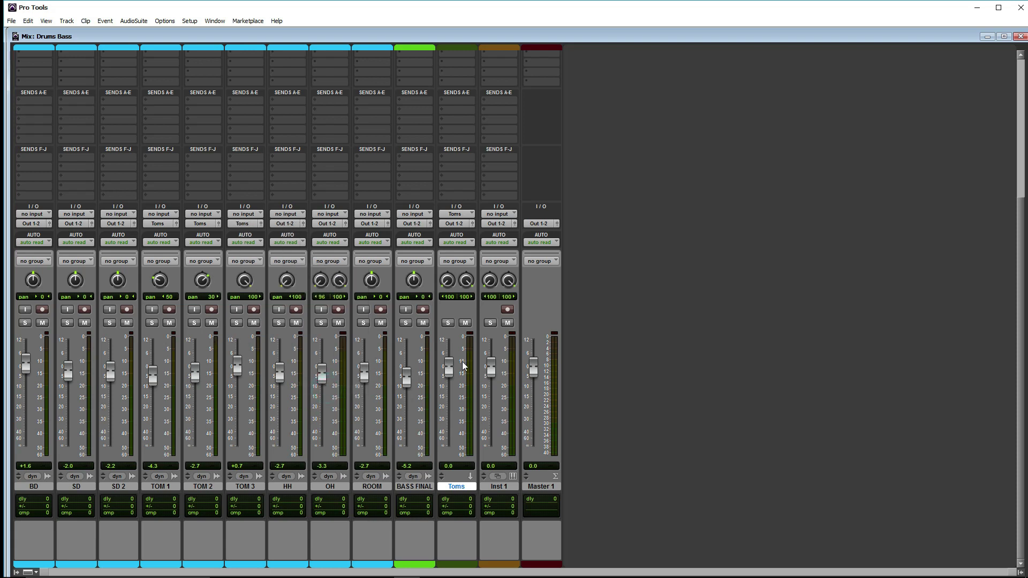
Step: Raise the Toms aux fader to +3.1 dB and play the mix
mouse_move(449, 378)
mouse_down()
mouse_move(448, 395)
mouse_move(448, 371)
mouse_up()
key(space)
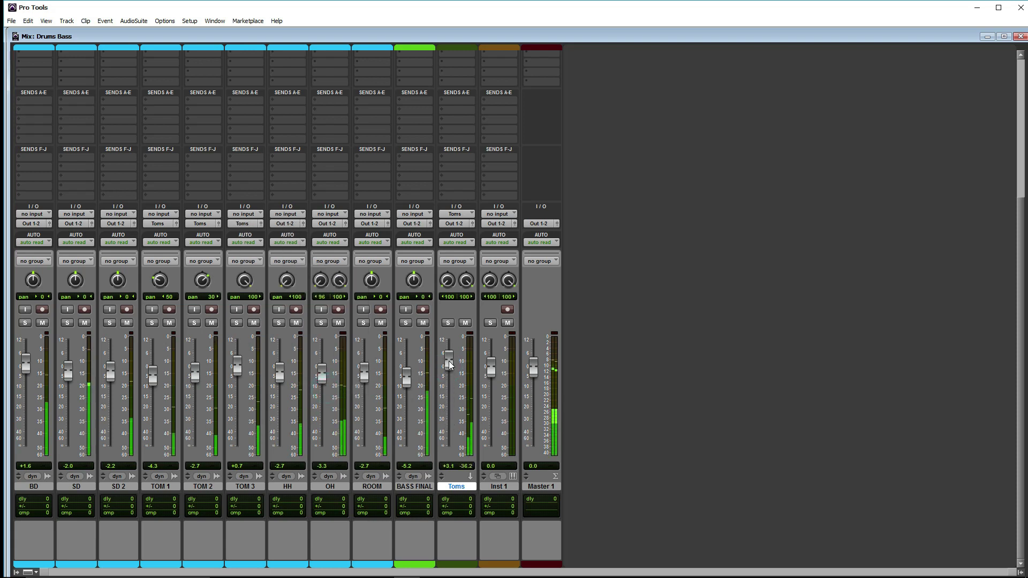
Step: In the Edit window, select and zoom in on the tom fill around bar 23 across TOM 1 to TOM 3 and play it
key(ctrl+equal)
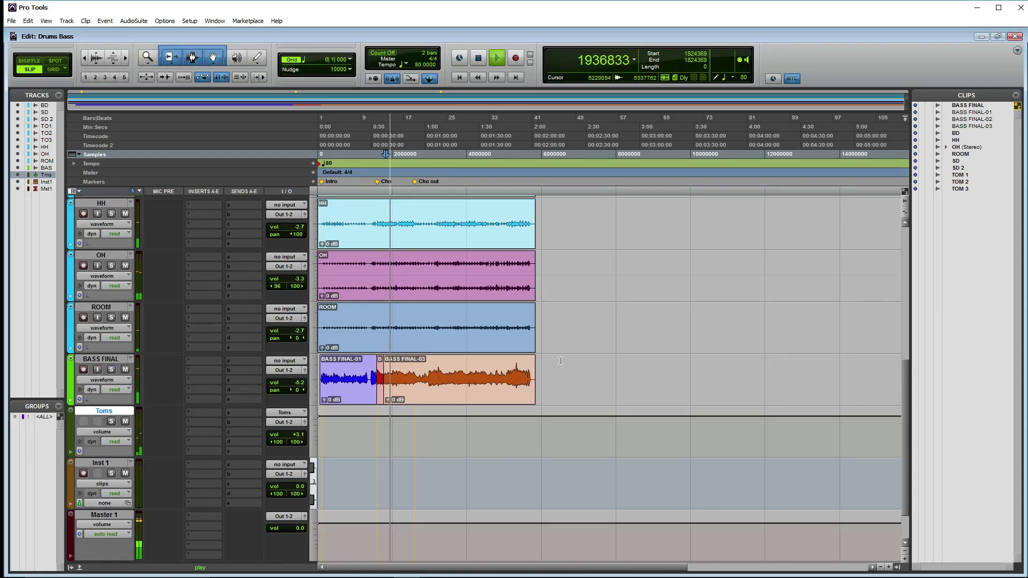
scroll(589, 338, up, 1)
drag(432, 323, 466, 447)
key(ctrl+bracketright)
key(ctrl+bracketright)
key(ctrl+bracketright)
key(ctrl+bracketright)
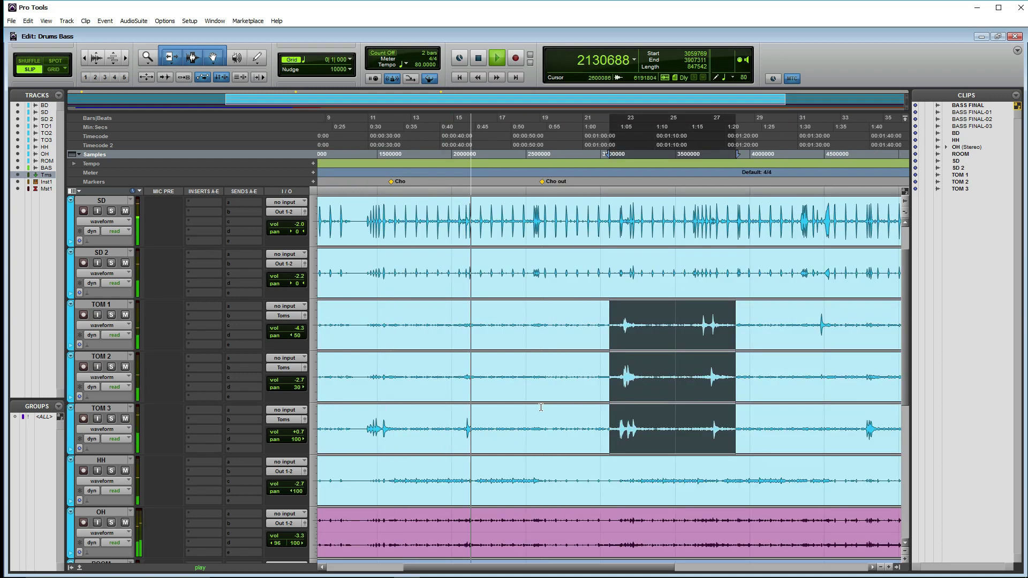
drag(653, 321, 794, 428)
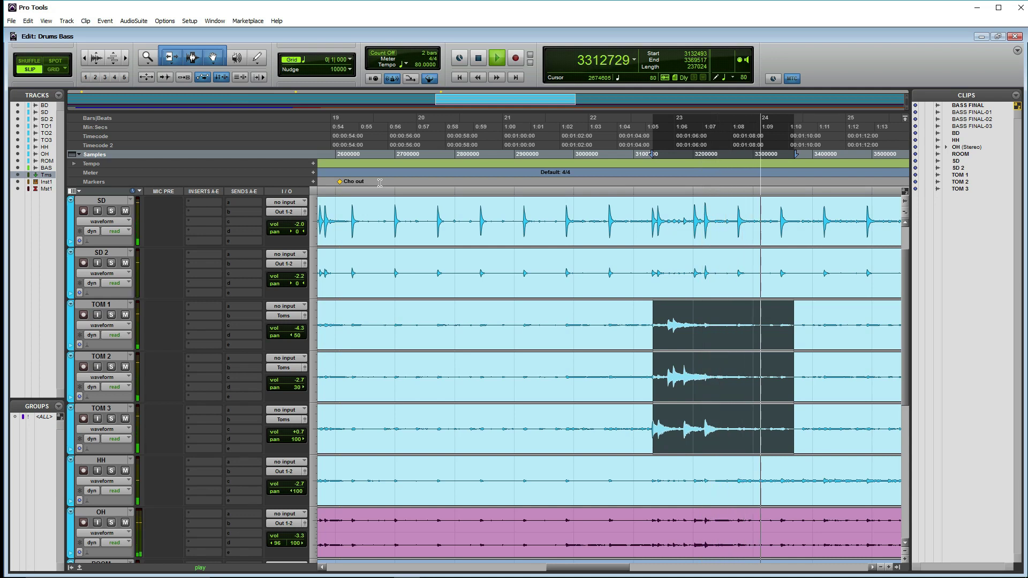
Step: Return to the Mix window, raise the Toms fader to +4.3 dB during playback and stop the transport
key(ctrl+equal)
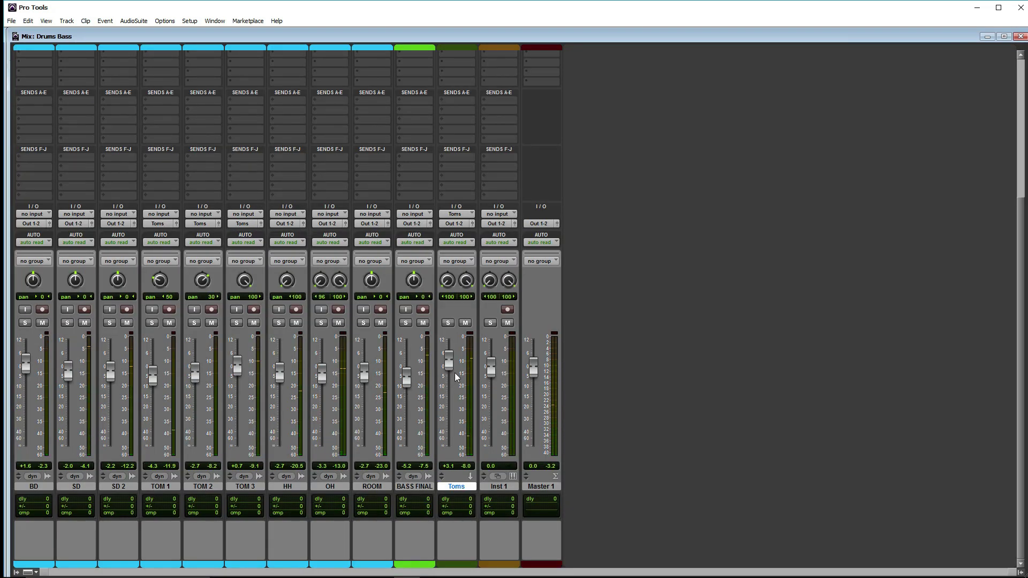
mouse_move(456, 377)
mouse_down()
mouse_move(451, 435)
mouse_move(451, 366)
mouse_up()
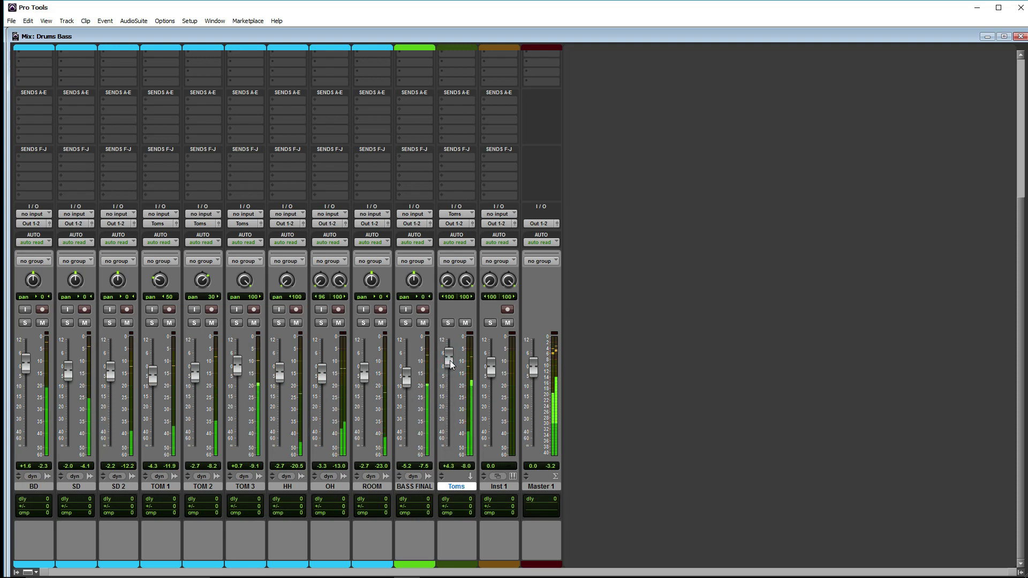
key(ctrl+alt+i)
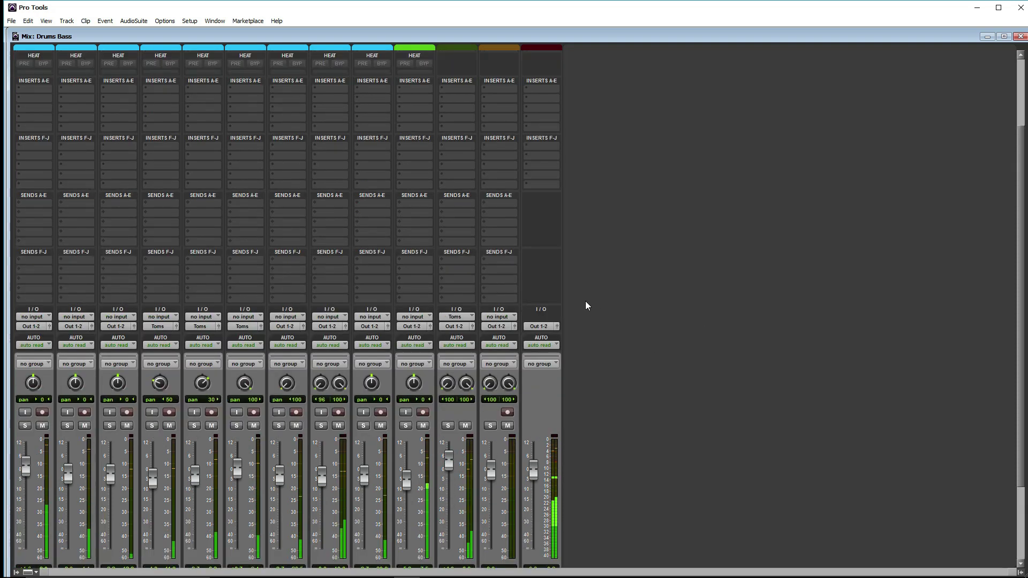
key(space)
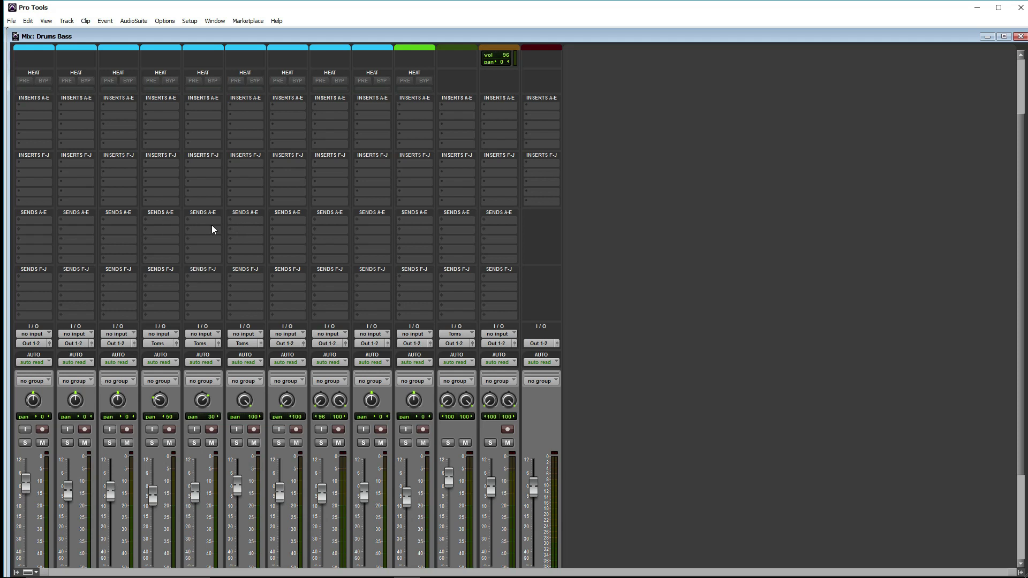
Step: Assign TOM 1's first F-J send to the Inst 1 track and raise its send level to -8.9 dB
scroll(382, 272, down, 2)
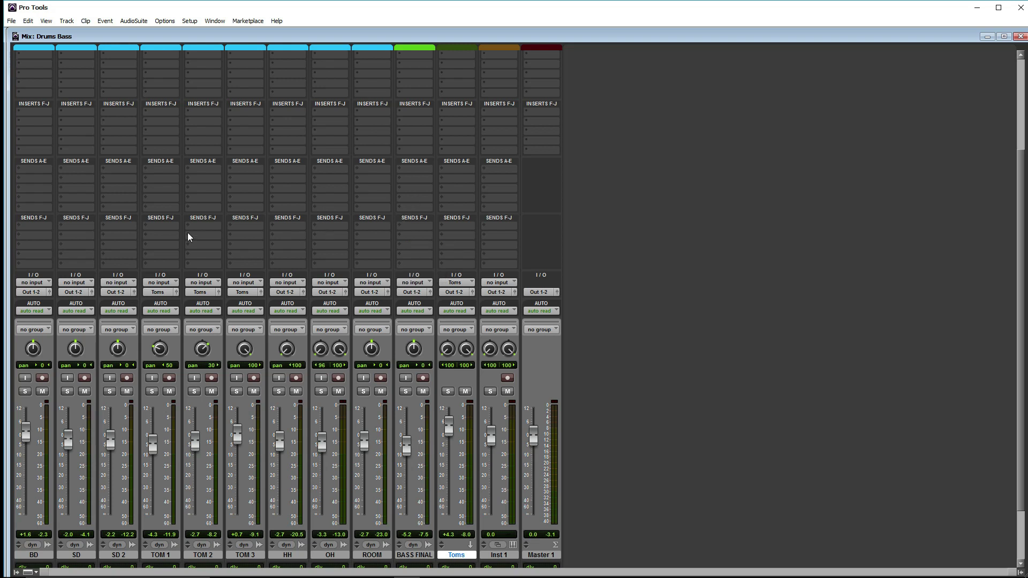
click(163, 233)
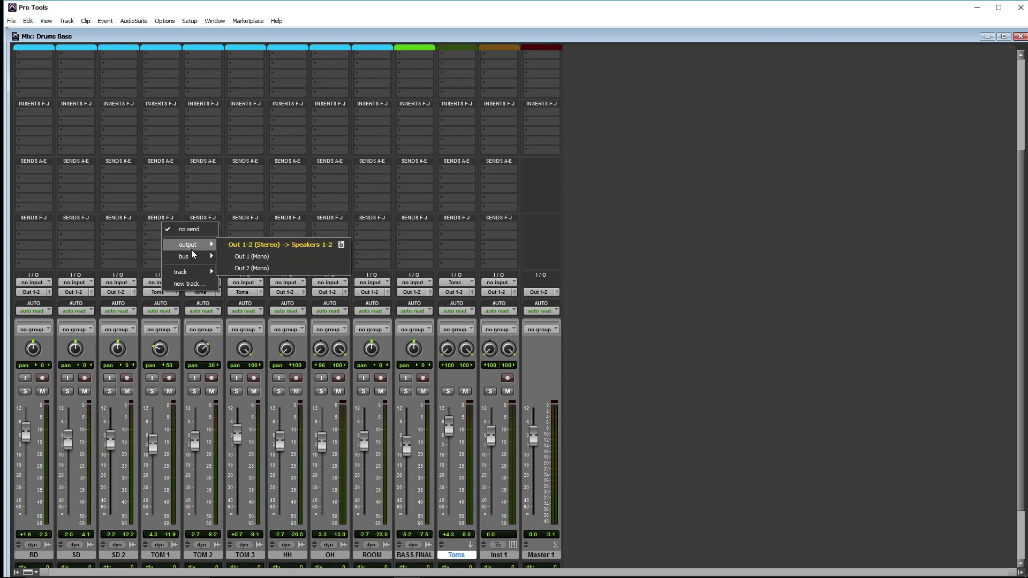
mouse_move(204, 263)
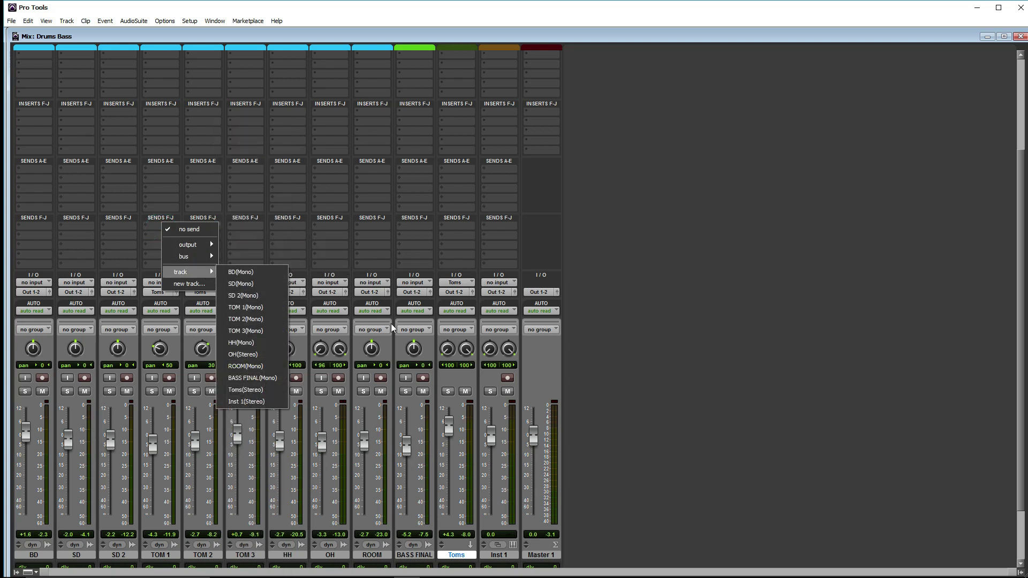
click(259, 402)
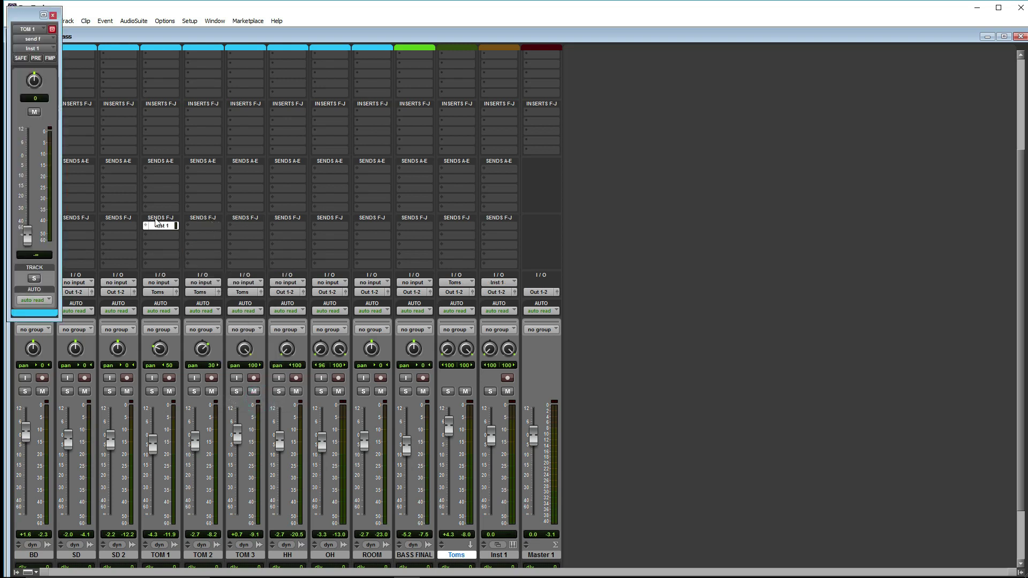
drag(31, 236, 32, 180)
Step: Remove the Inst 1 send from TOM 1 and close its send window
click(160, 225)
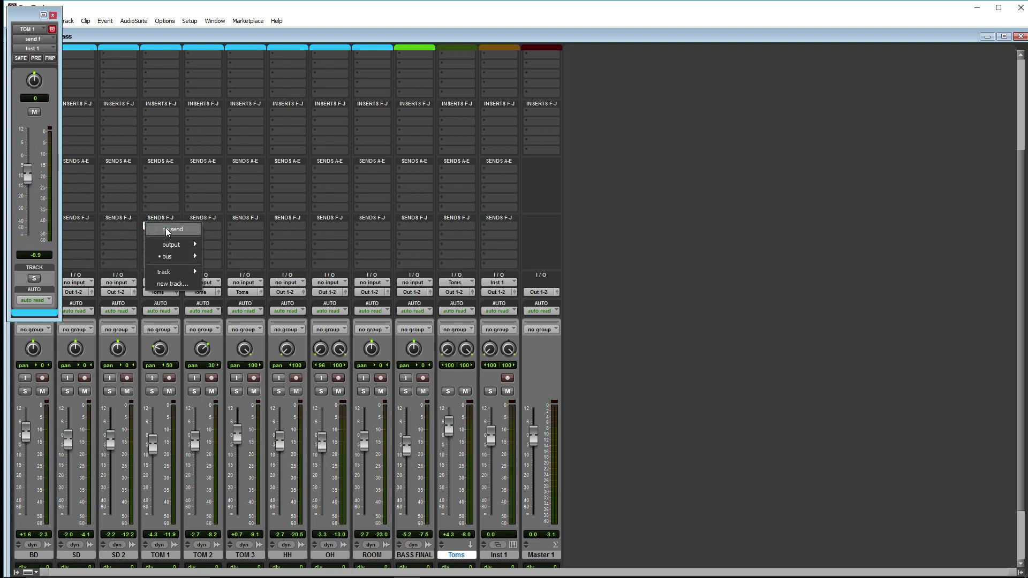
click(166, 229)
click(54, 15)
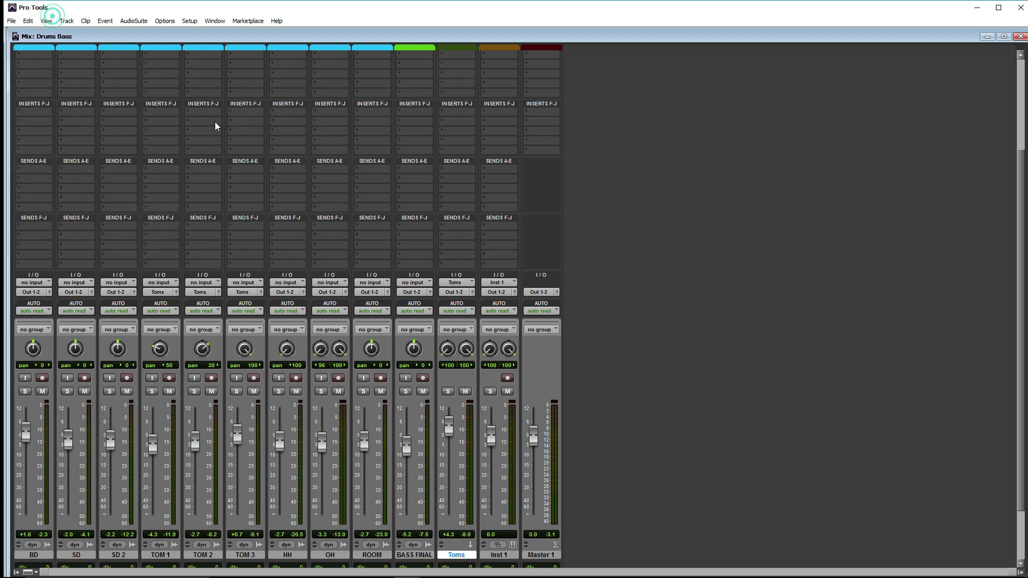
Step: Look through TOM 2's automation modes without choosing another one
scroll(206, 297, down, 1)
click(201, 285)
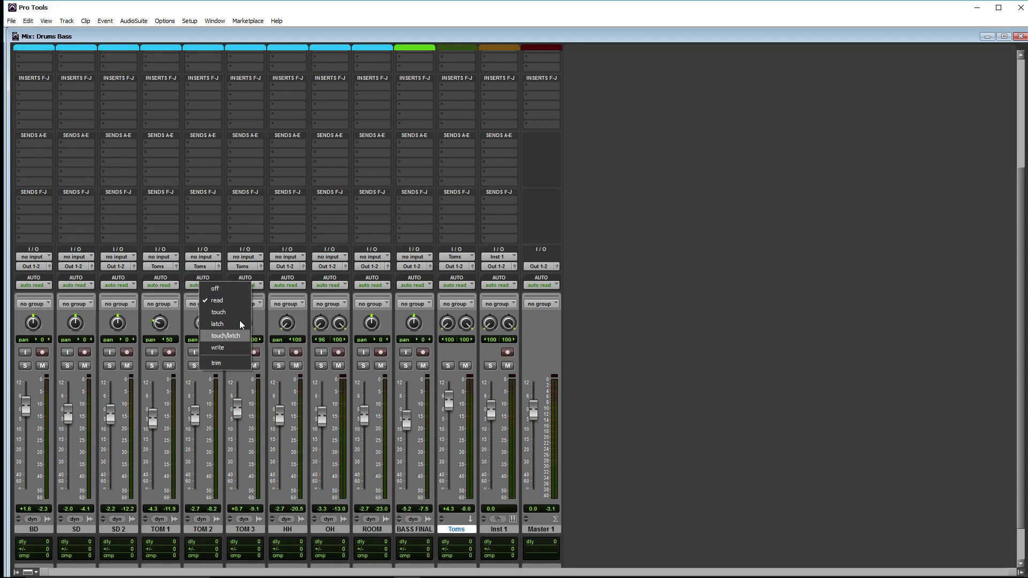
click(538, 325)
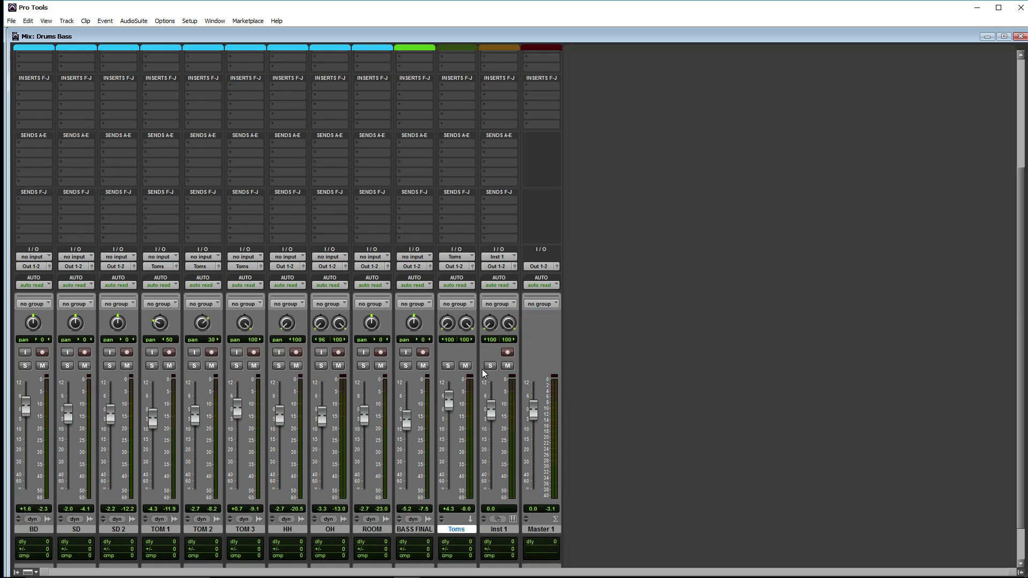
Step: Raise the TOM 3 fader to +1.9 dB, and switch its automation mode to write and finally to off
drag(239, 418, 241, 421)
click(249, 288)
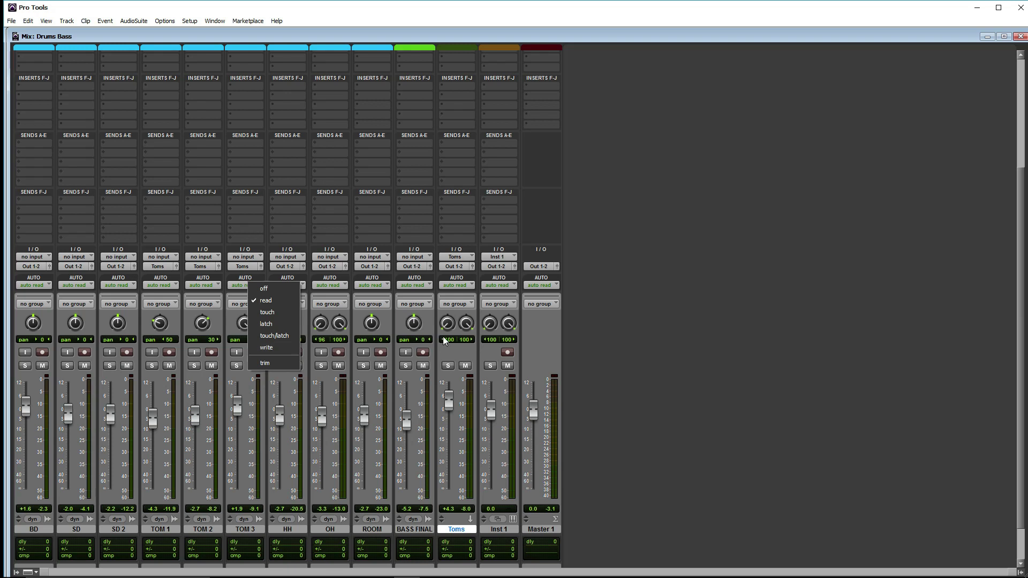
click(273, 348)
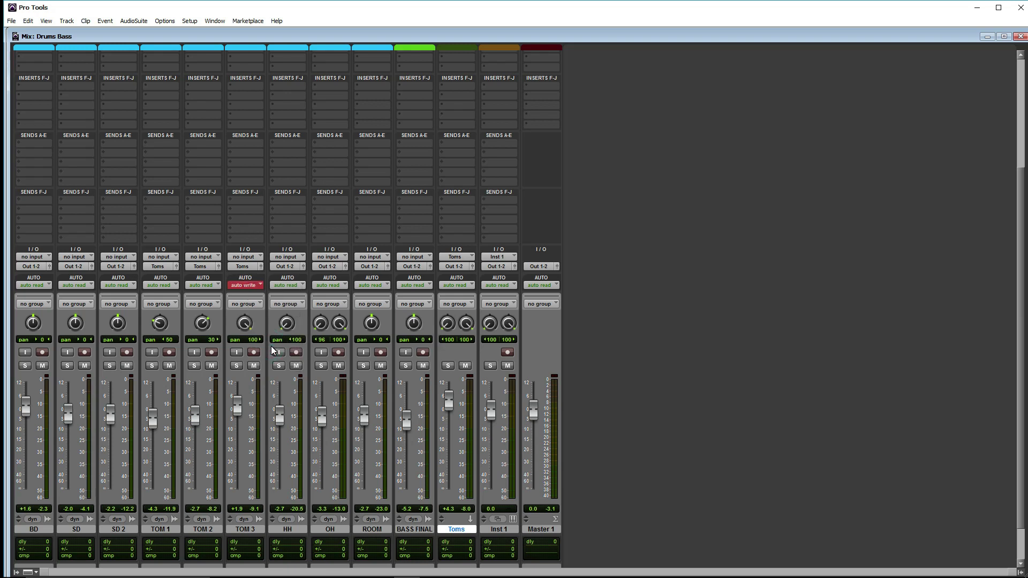
click(246, 288)
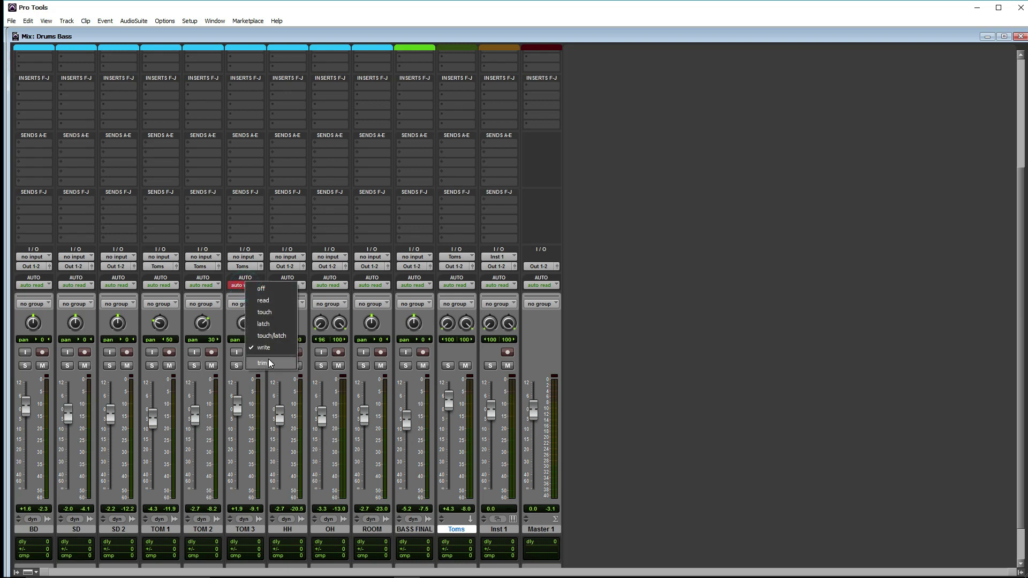
click(266, 288)
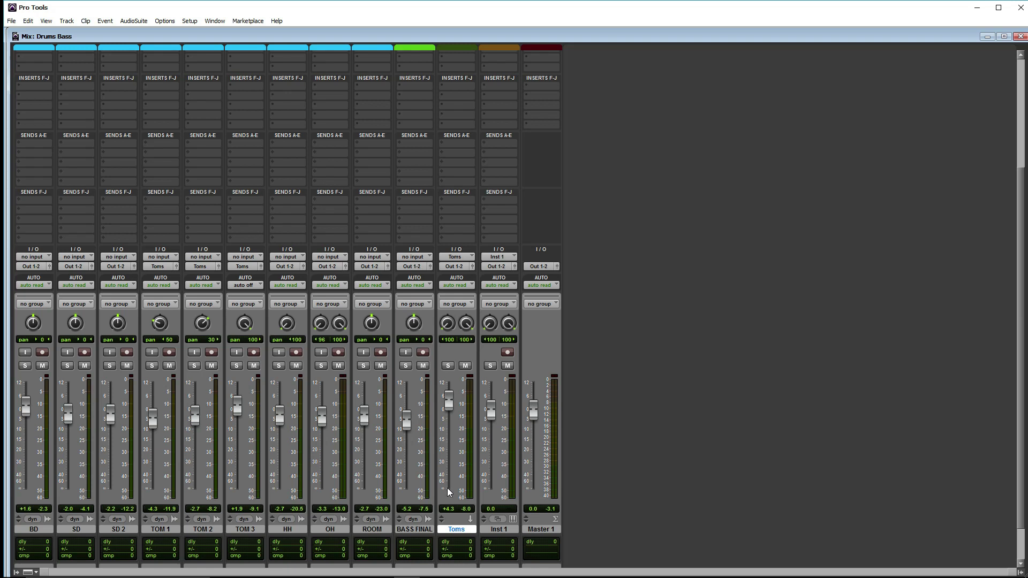
Step: Raise the BASS FINAL fader to +3.8 dB and set its automation mode to write
mouse_move(407, 419)
mouse_down()
mouse_move(416, 417)
mouse_move(408, 405)
mouse_up()
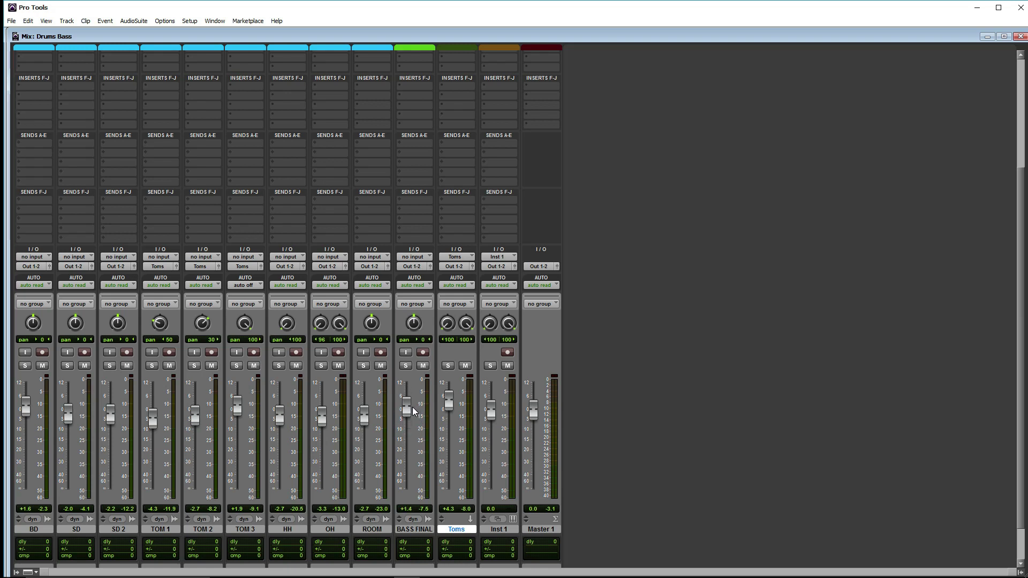
click(418, 304)
click(416, 285)
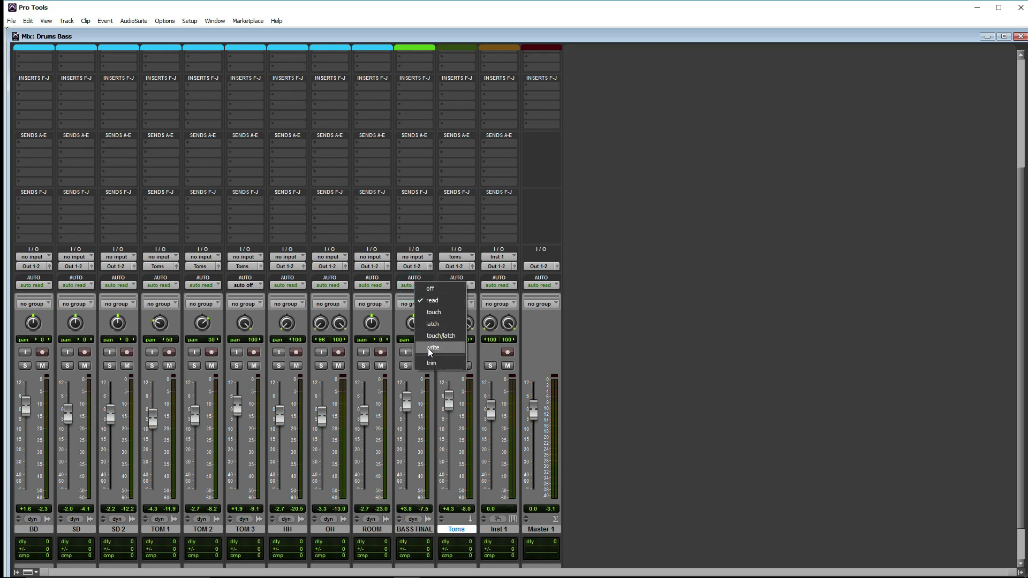
click(428, 350)
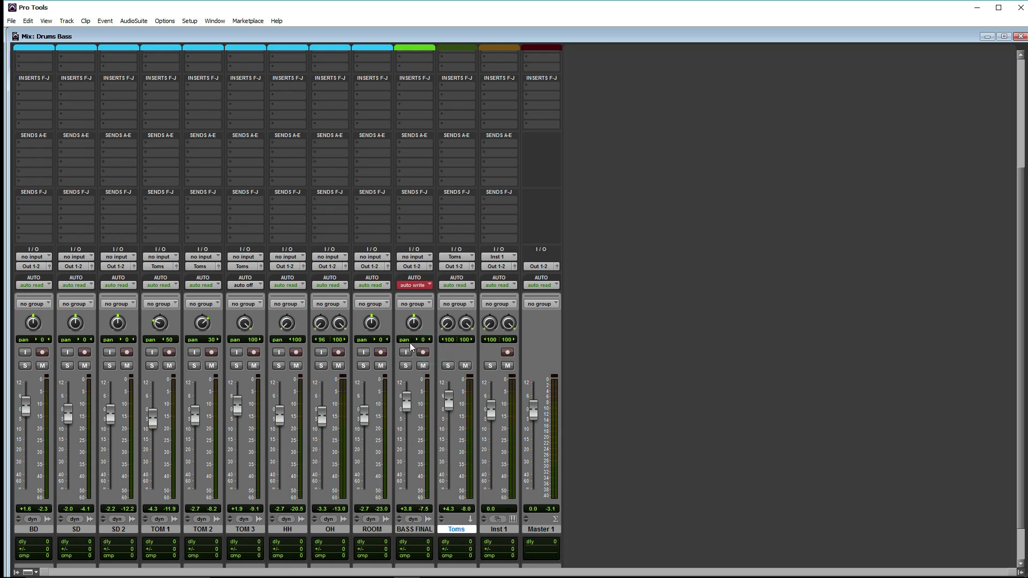
Step: Write BASS FINAL fader automation during playback and set its automation mode to read
mouse_move(406, 402)
mouse_down()
mouse_move(407, 458)
mouse_move(407, 402)
mouse_up()
key(space)
click(416, 286)
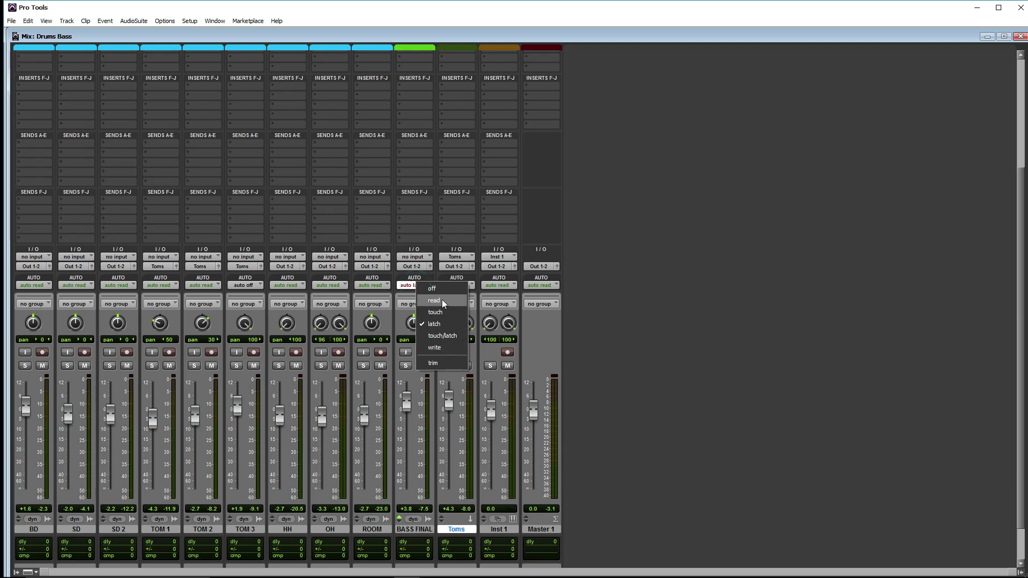
click(416, 307)
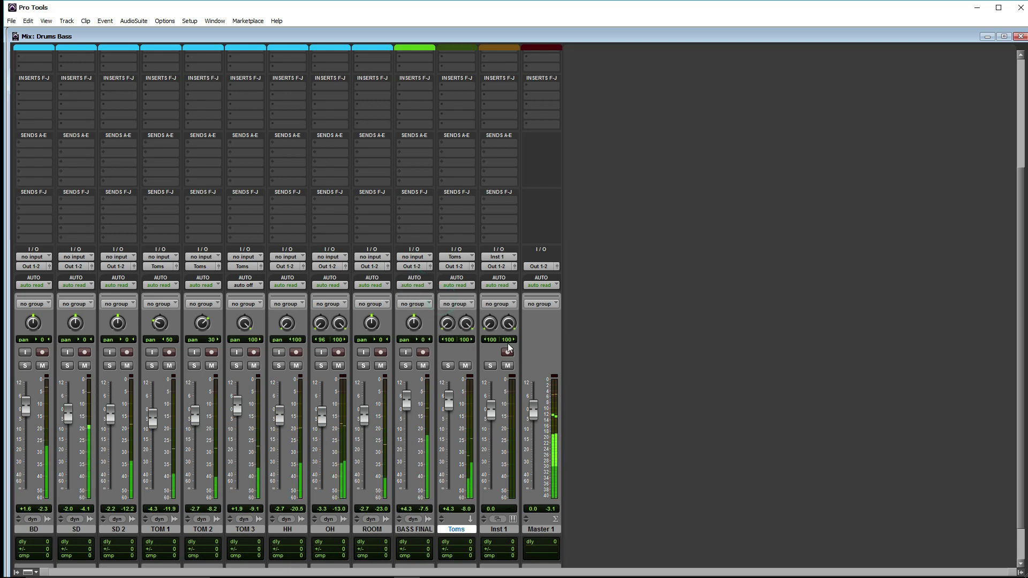
Step: Switch BASS FINAL's automation from read to write mode again
click(410, 284)
click(428, 347)
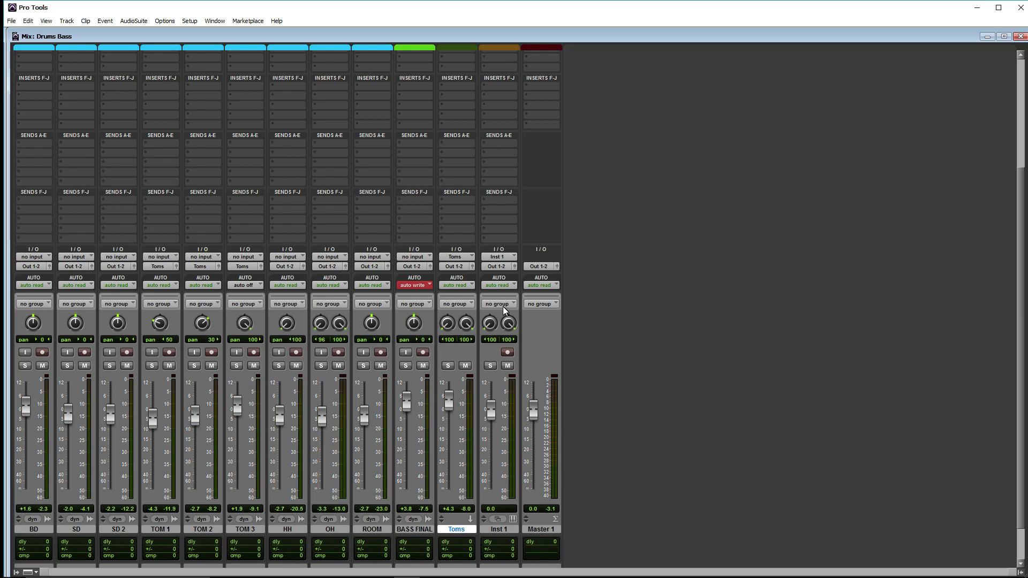
Step: Write pan automation on BASS FINAL during playback and set its automation mode to read
drag(417, 327, 418, 273)
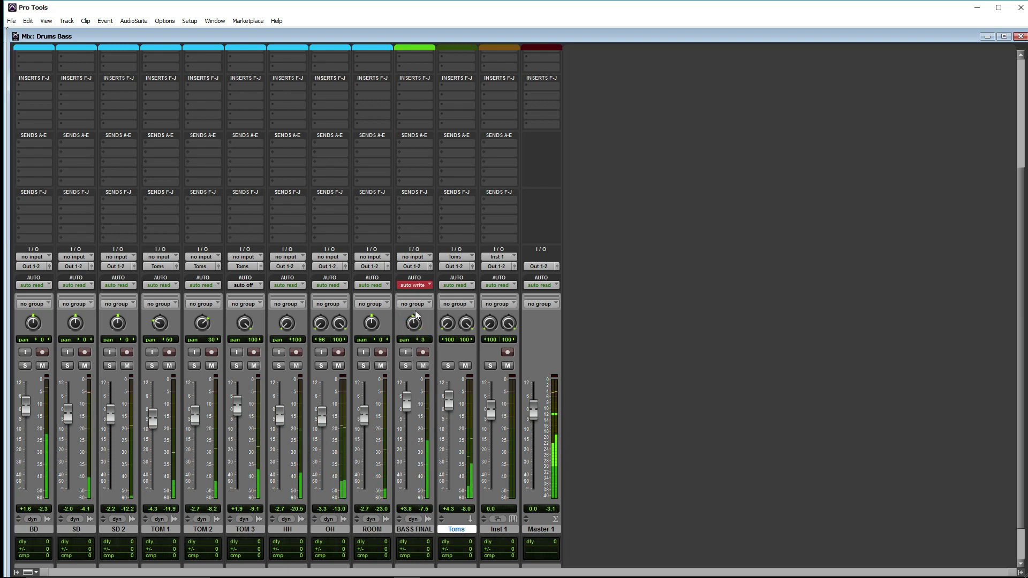
key(space)
click(420, 330)
key(space)
click(420, 285)
click(419, 298)
click(421, 286)
click(429, 301)
click(421, 286)
click(435, 301)
Step: Switch BASS FINAL's automation mode to write and back to read
click(416, 286)
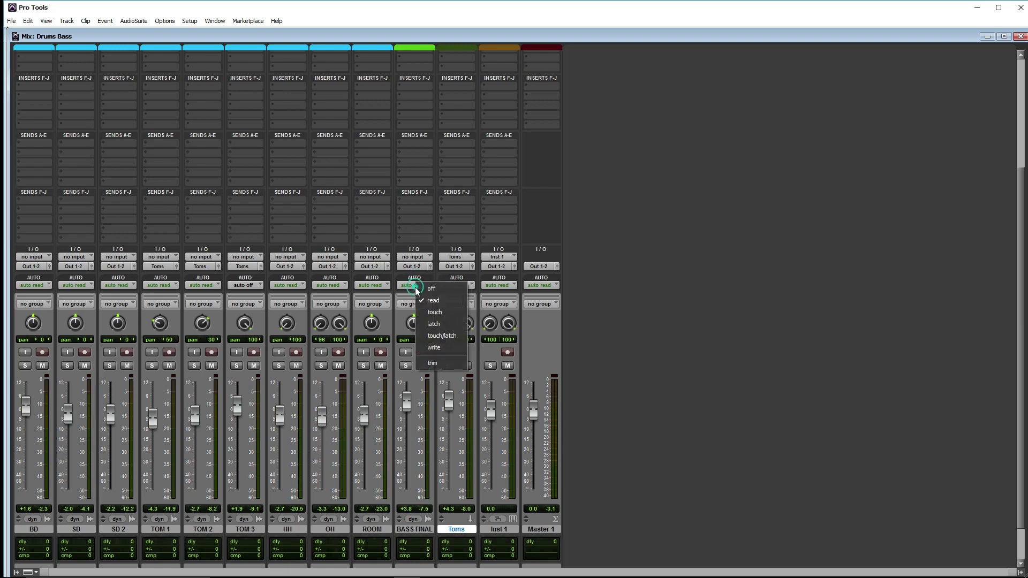
click(436, 348)
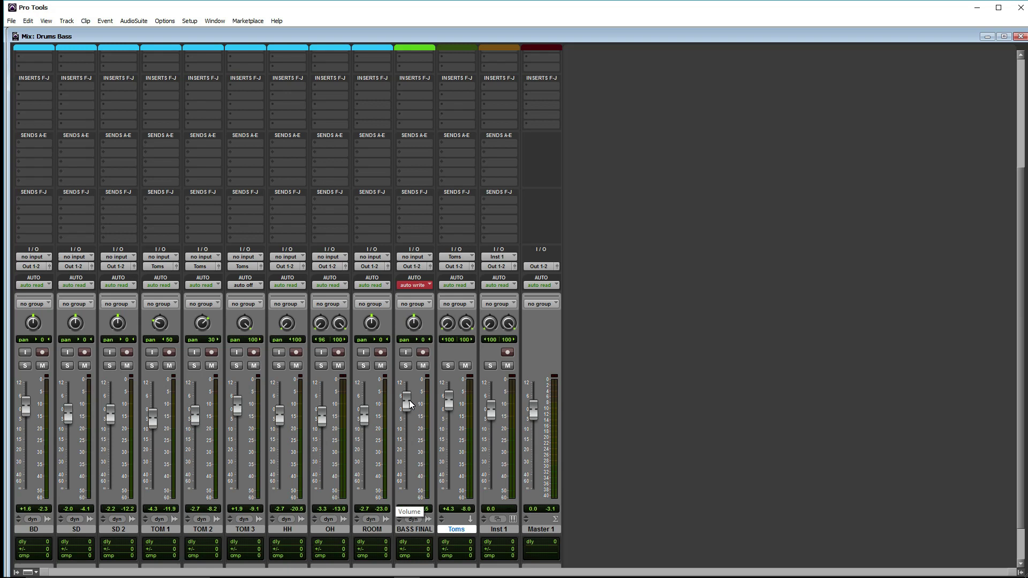
click(417, 286)
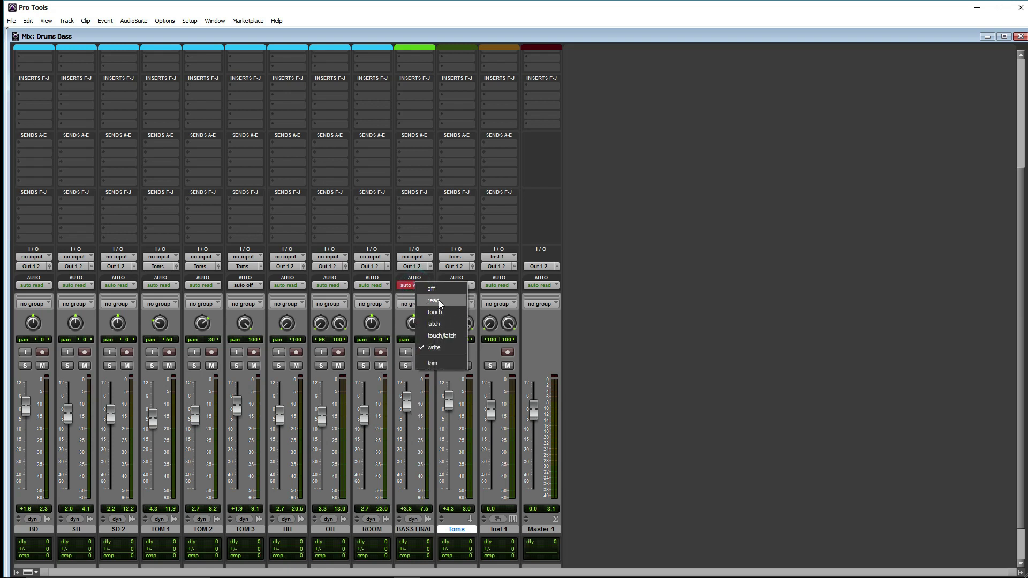
click(439, 301)
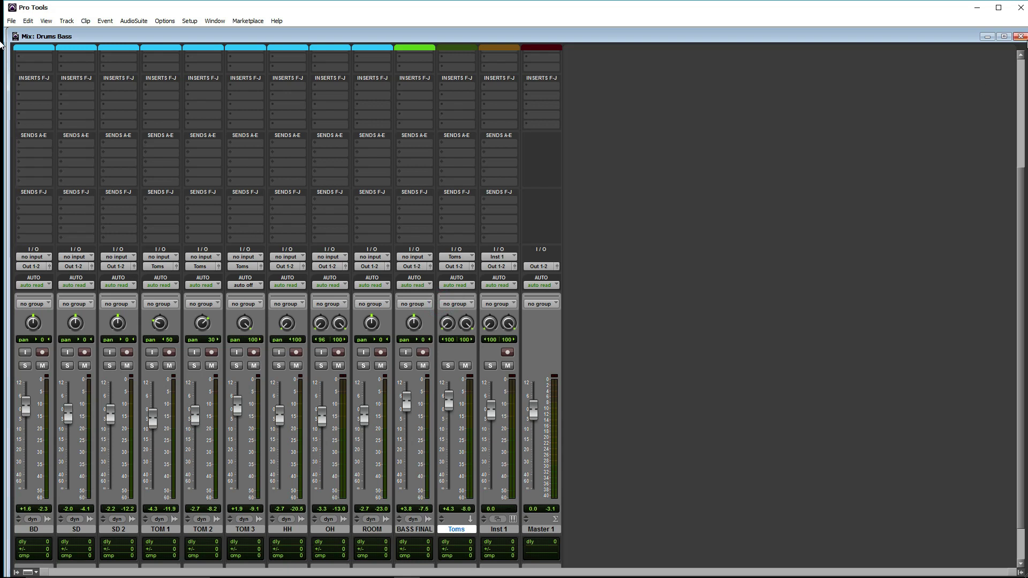
Step: Show an automation lane below the BASS FINAL track in the Edit window and set it to pan
key(ctrl+equal)
click(373, 265)
scroll(444, 352, down, 3)
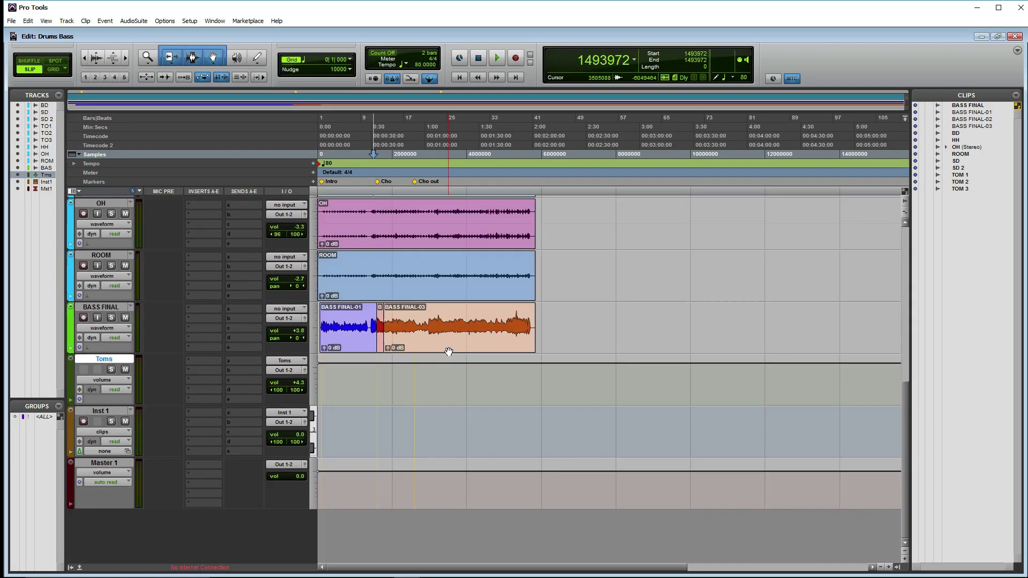
click(113, 309)
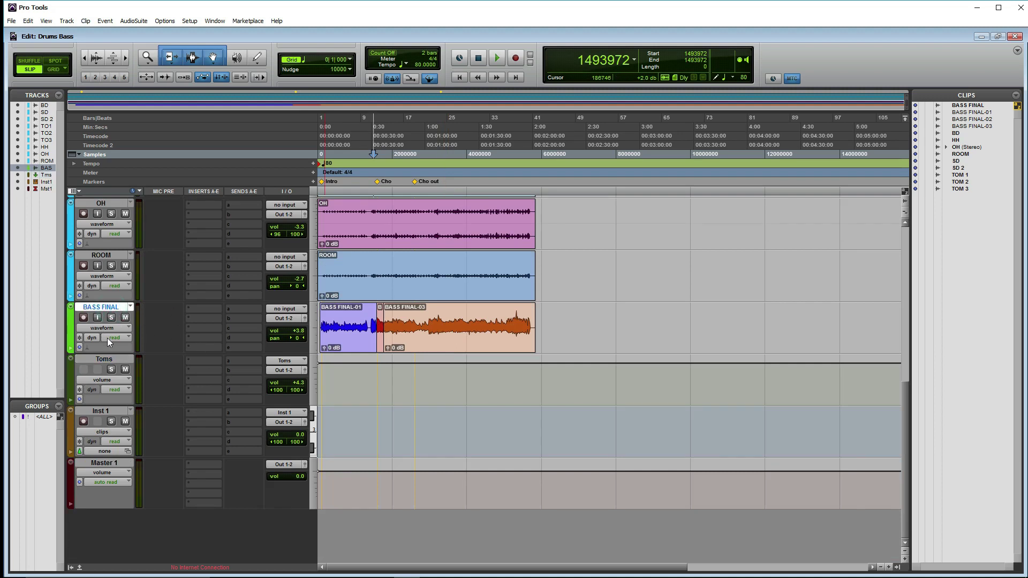
click(72, 352)
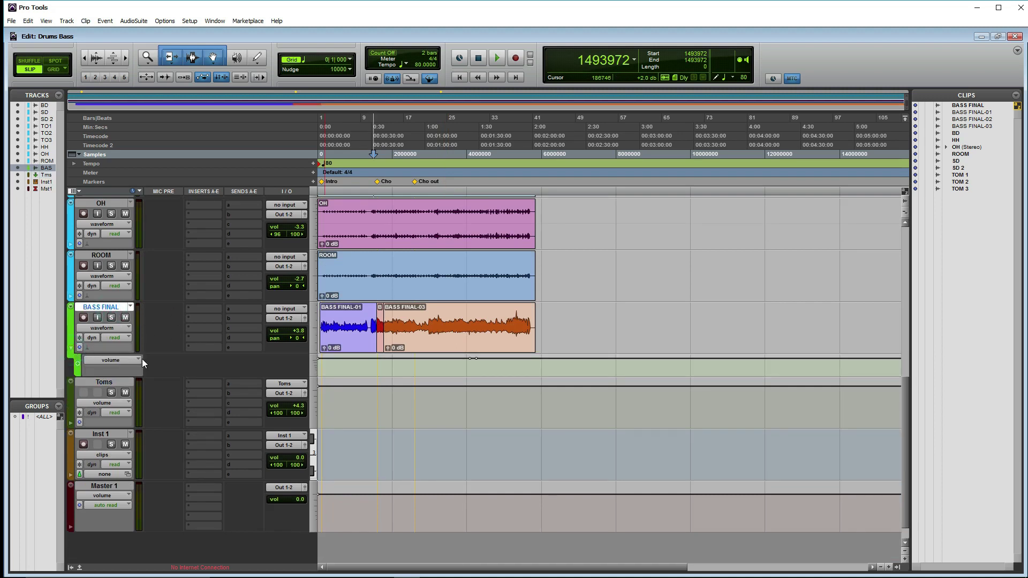
click(122, 361)
click(142, 395)
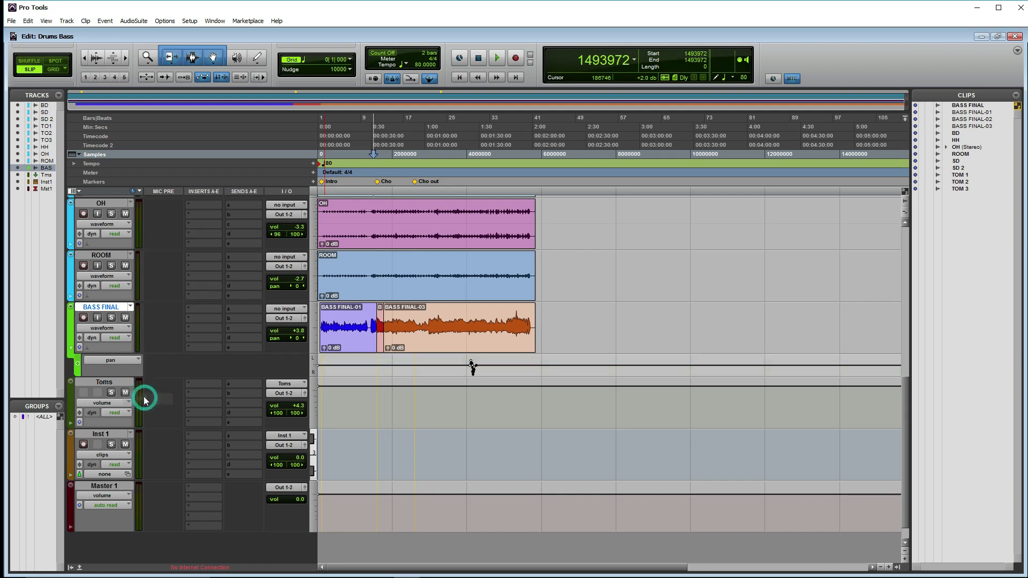
Step: Zoom in on BASS FINAL's written pan automation and play back that passage from about sample 4079692
click(470, 356)
key(ctrl+bracketright)
key(ctrl+bracketright)
key(ctrl+bracketright)
key(ctrl+bracketright)
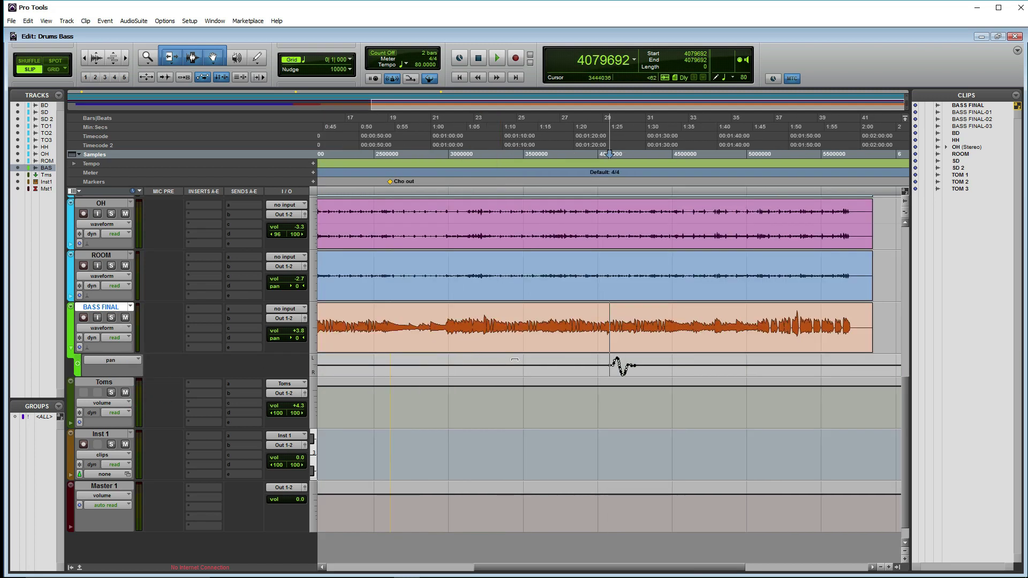
key(space)
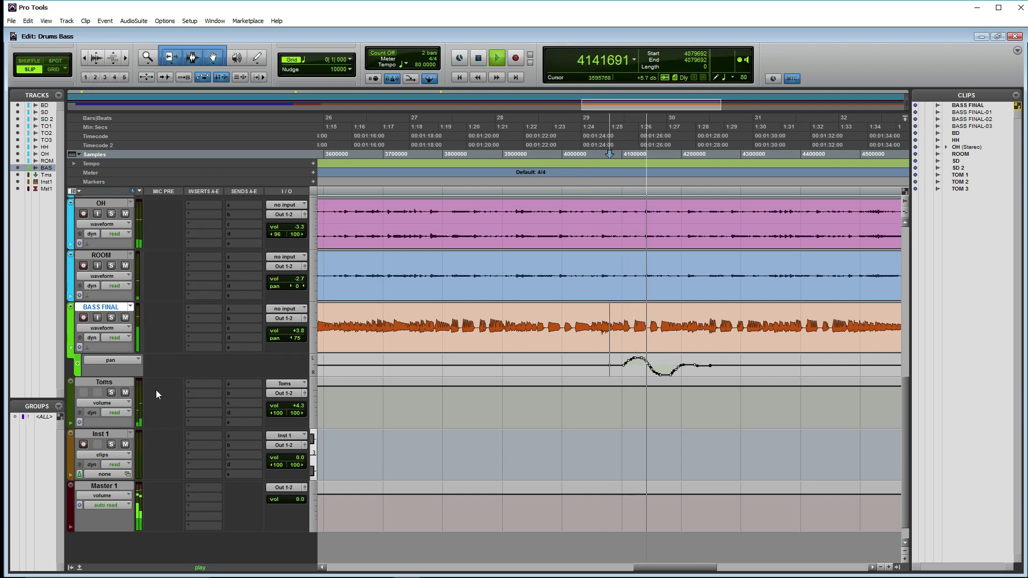
key(space)
Step: Write pan and fader moves on BASS FINAL during playback in the Mix window, and set its automation mode to read
key(ctrl+equal)
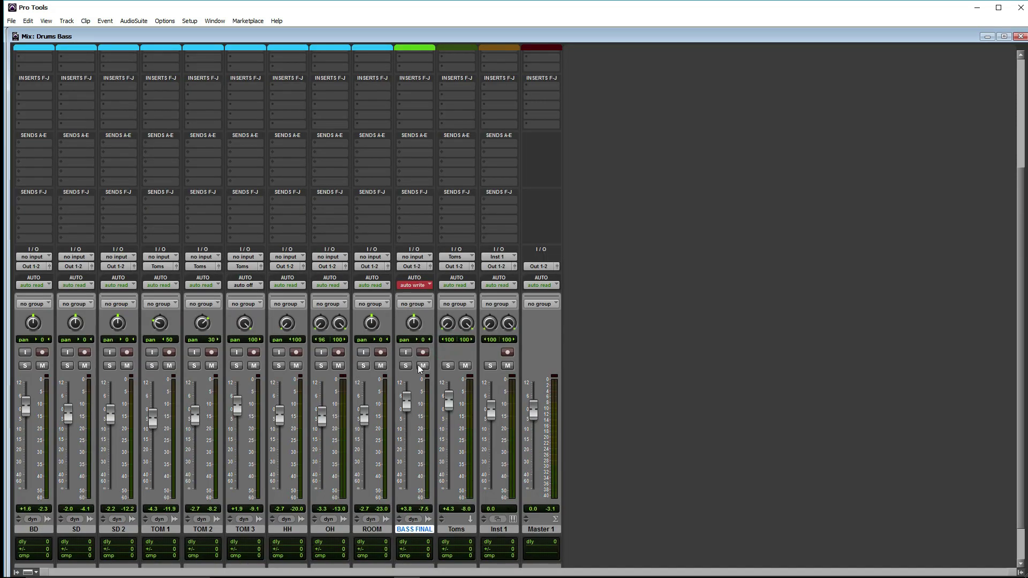
key(space)
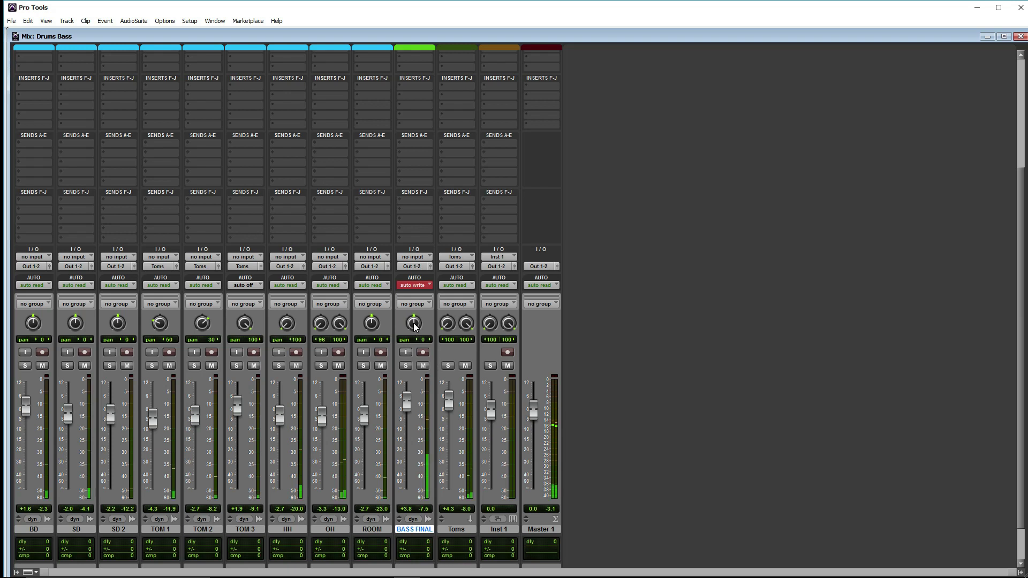
mouse_move(411, 338)
mouse_down()
mouse_move(411, 270)
mouse_move(411, 342)
mouse_up()
mouse_move(406, 402)
mouse_down()
mouse_move(406, 443)
mouse_move(408, 402)
mouse_up()
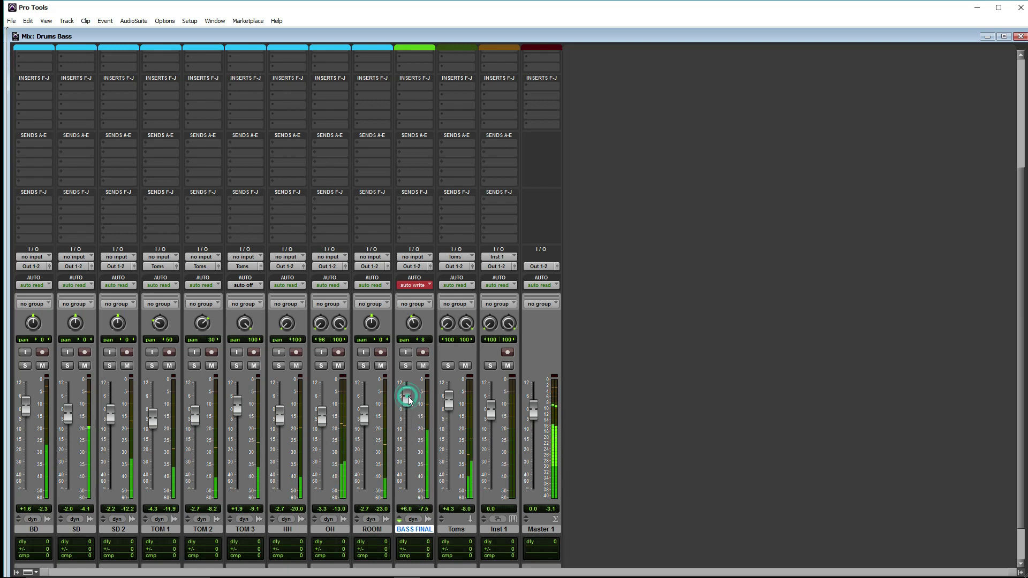
key(space)
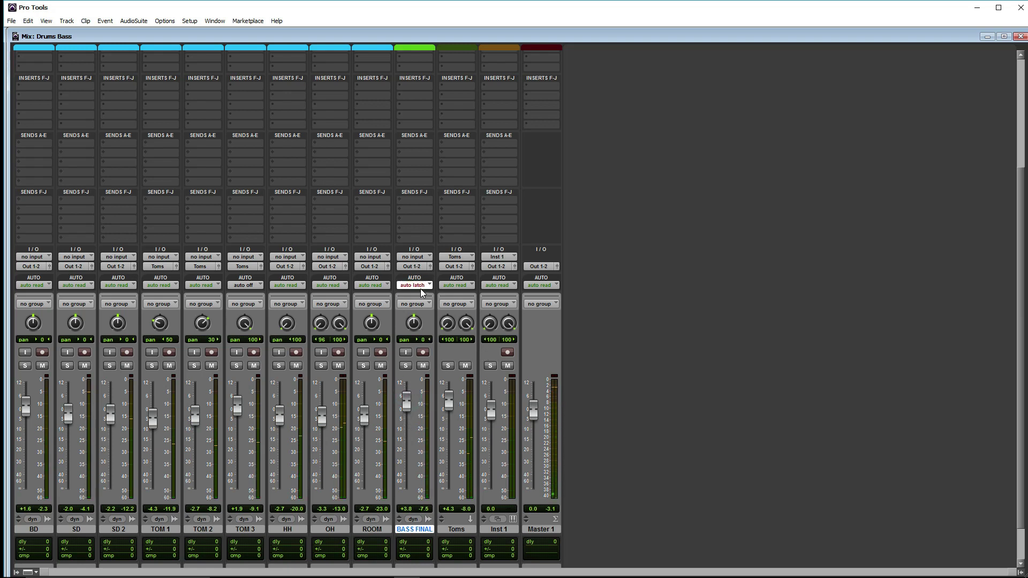
click(419, 287)
click(434, 306)
Step: Add a second automation lane under BASS FINAL in the Edit window, set it to pan, and make it taller
click(1016, 37)
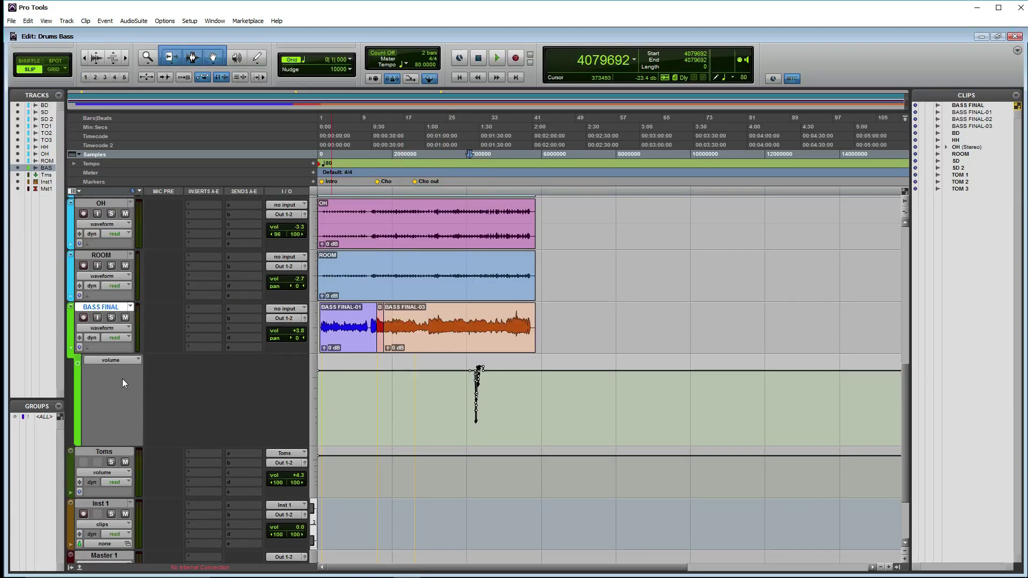
scroll(111, 410, down, 2)
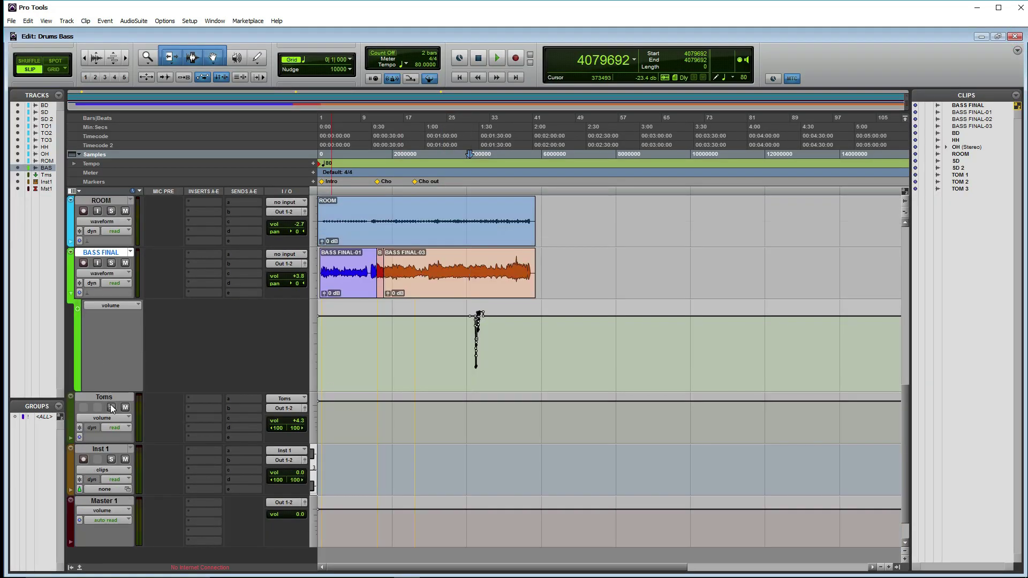
click(79, 309)
scroll(134, 369, down, 2)
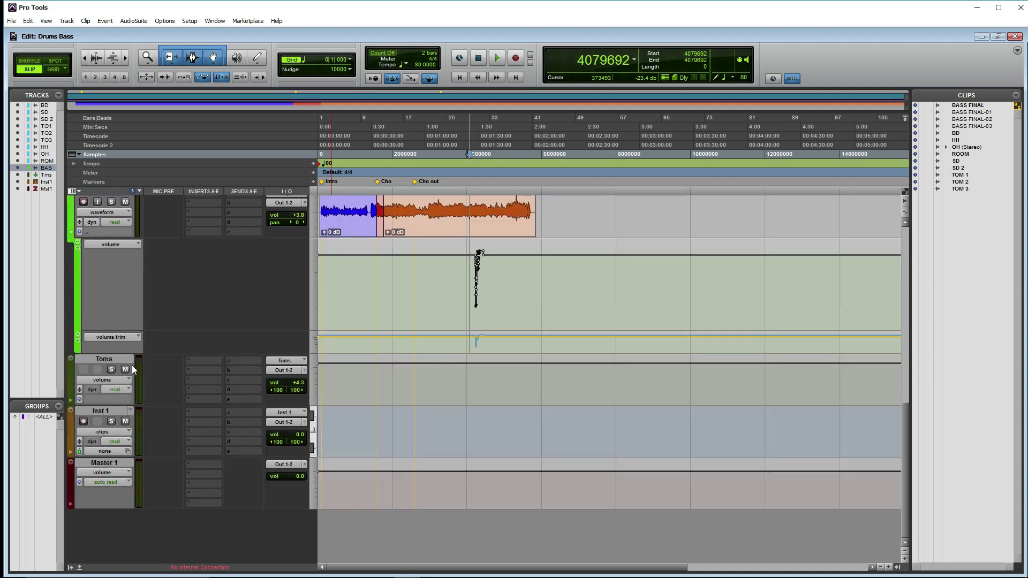
click(120, 335)
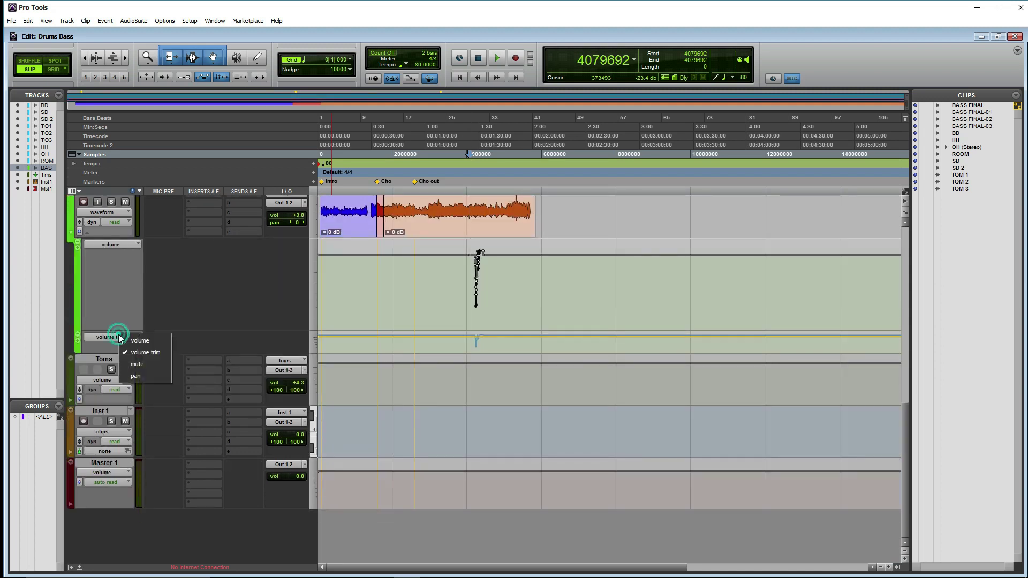
click(143, 375)
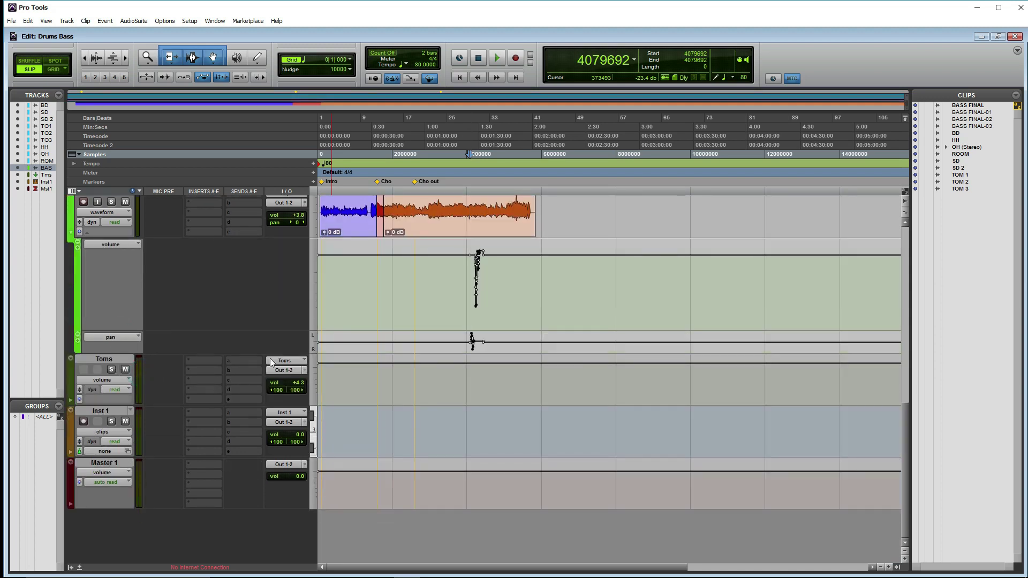
drag(118, 351, 119, 380)
scroll(374, 322, up, 2)
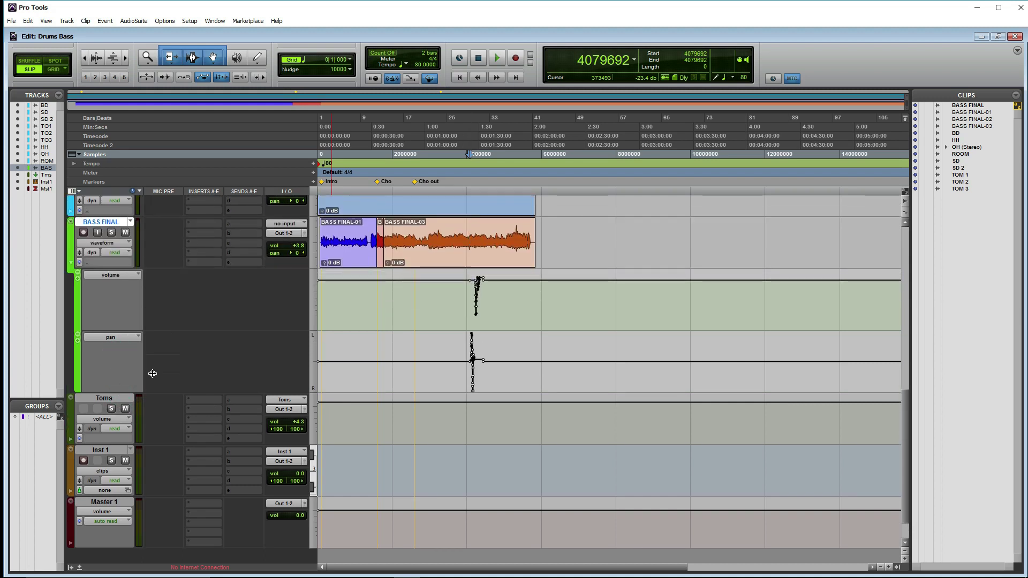
Step: Examine BASS FINAL's volume and pan automation curves up close and play back the passage from just before them
click(467, 307)
key(ctrl+])
key(ctrl+])
key(ctrl+])
key(ctrl+])
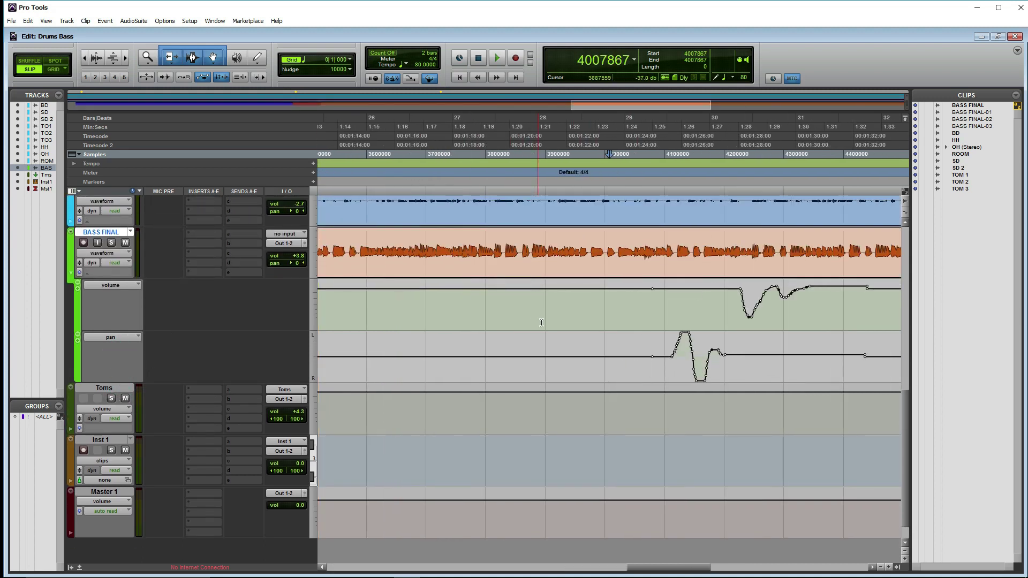
click(648, 315)
scroll(651, 310, down, 2)
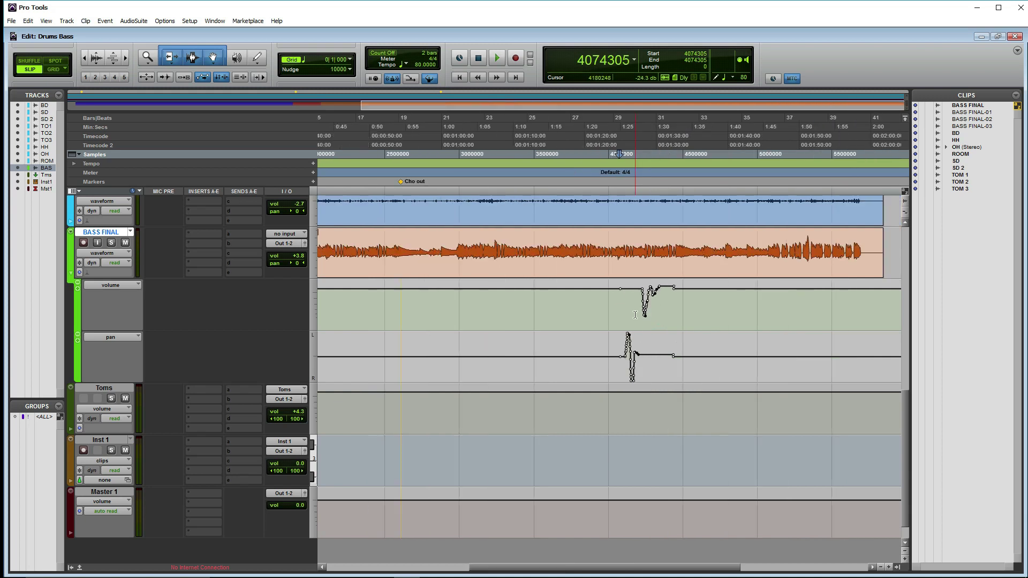
scroll(635, 314, up, 3)
key(space)
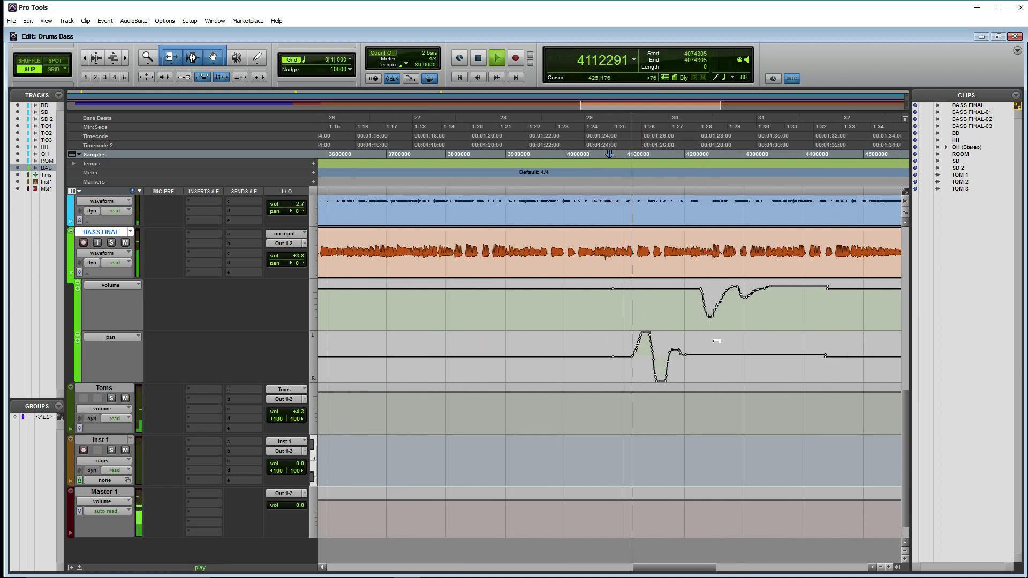
scroll(637, 341, down, 1)
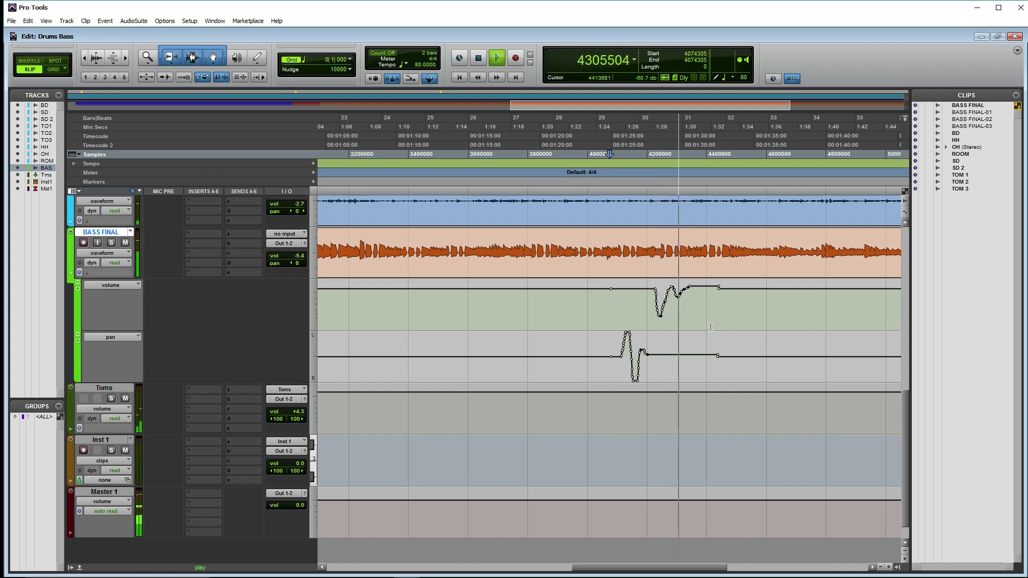
key(space)
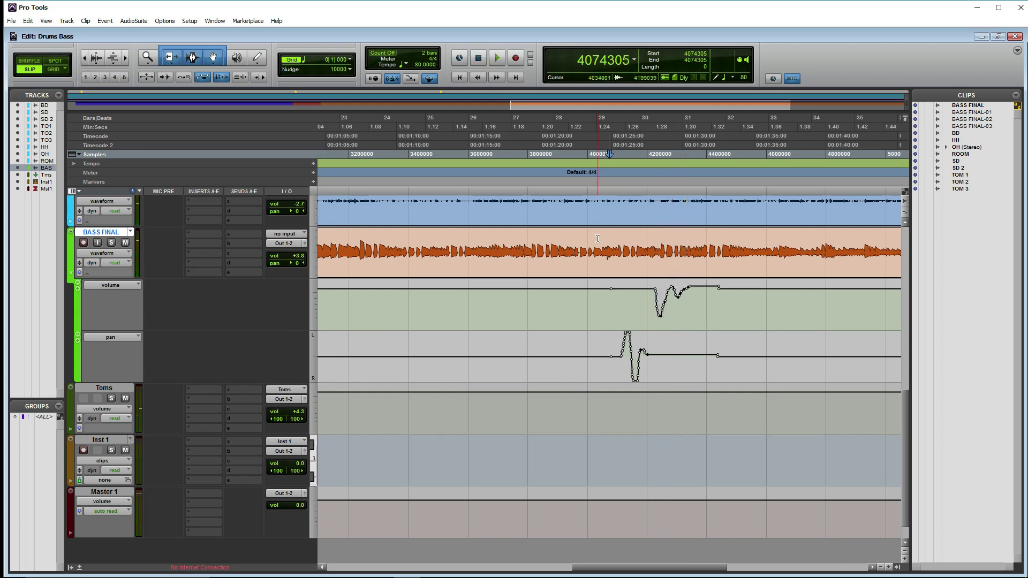
Step: Play back the automated passage in the Mix window to watch BASS FINAL's fader and pan moves
key(ctrl+equal)
key(space)
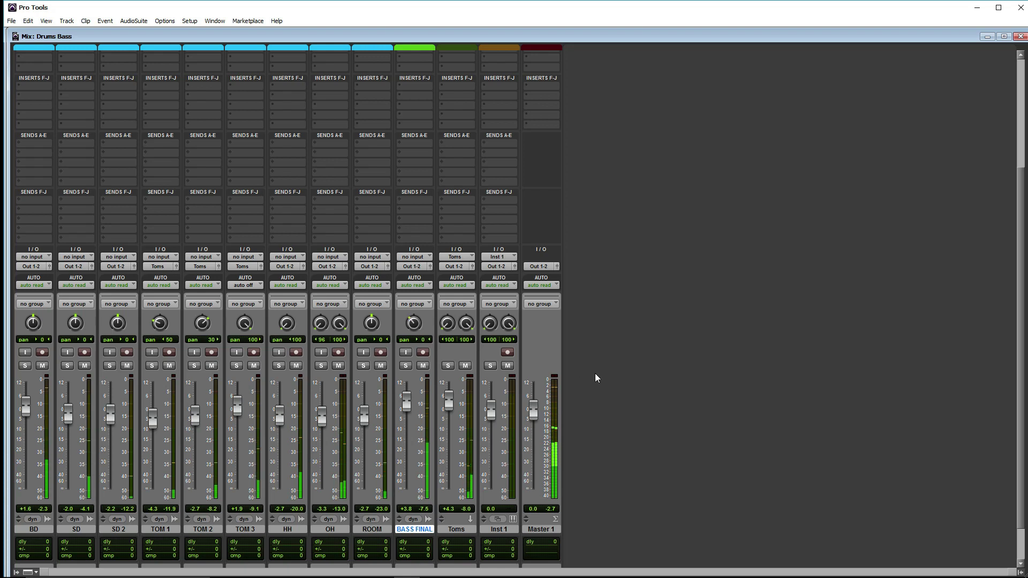